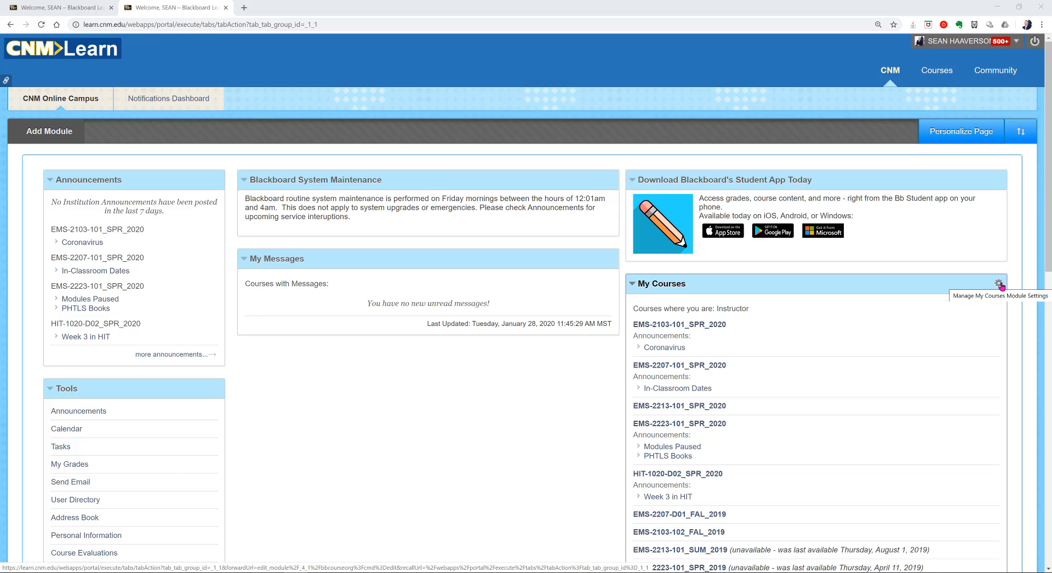
Step: Check the Courses tab, then open EMS-1001-401_SPR_2020 from My Courses on the CNM tab
click(931, 72)
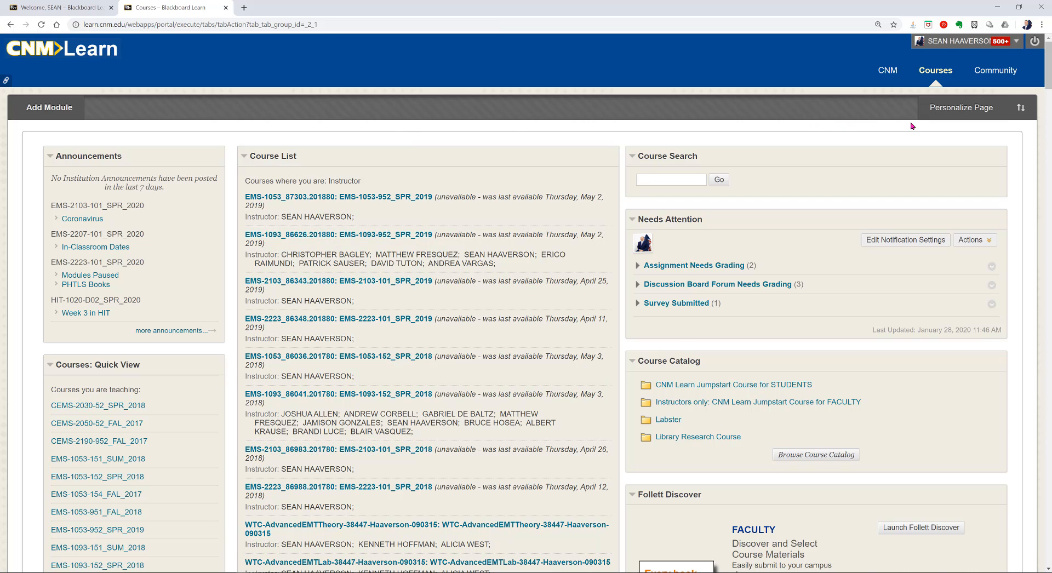
click(890, 72)
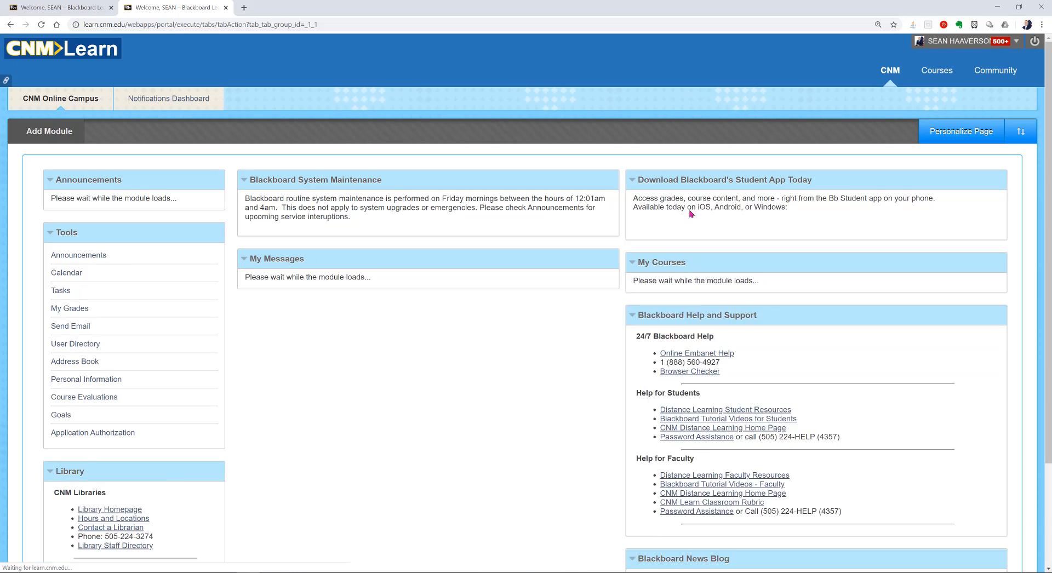
scroll(779, 339, down, 3)
scroll(778, 340, down, 3)
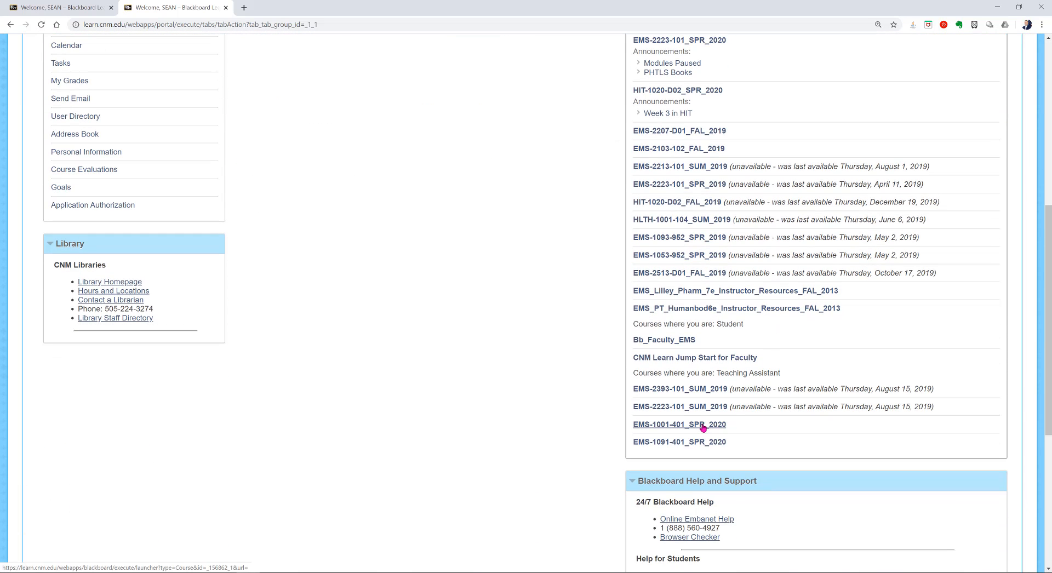
click(703, 425)
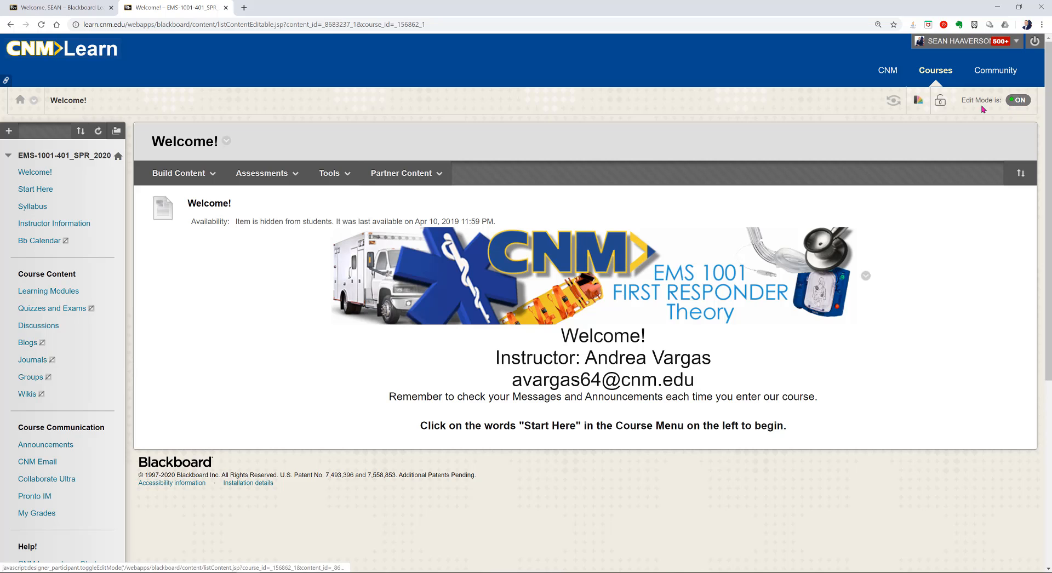
double_click(966, 100)
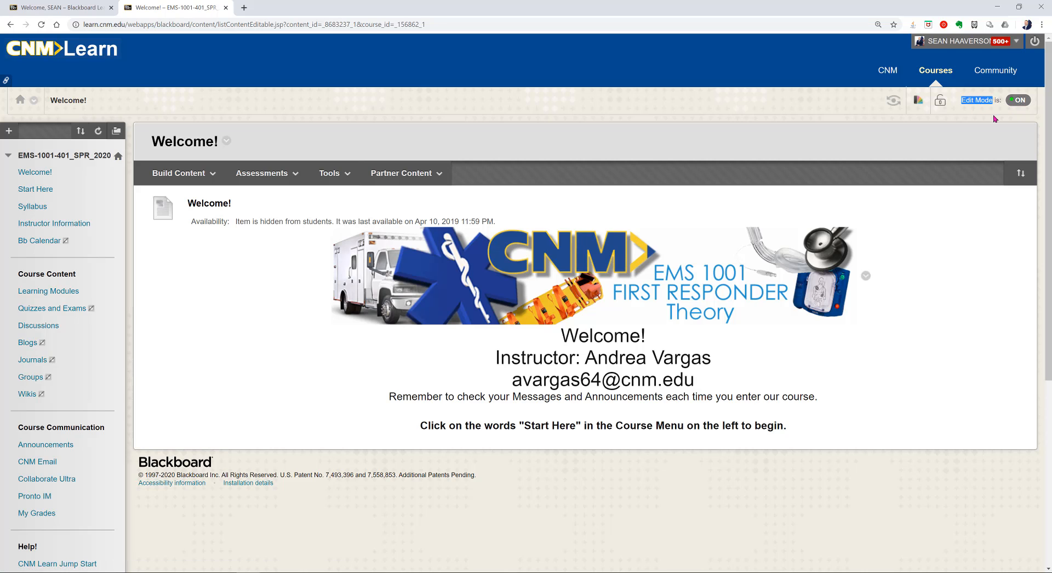
click(996, 119)
click(1019, 101)
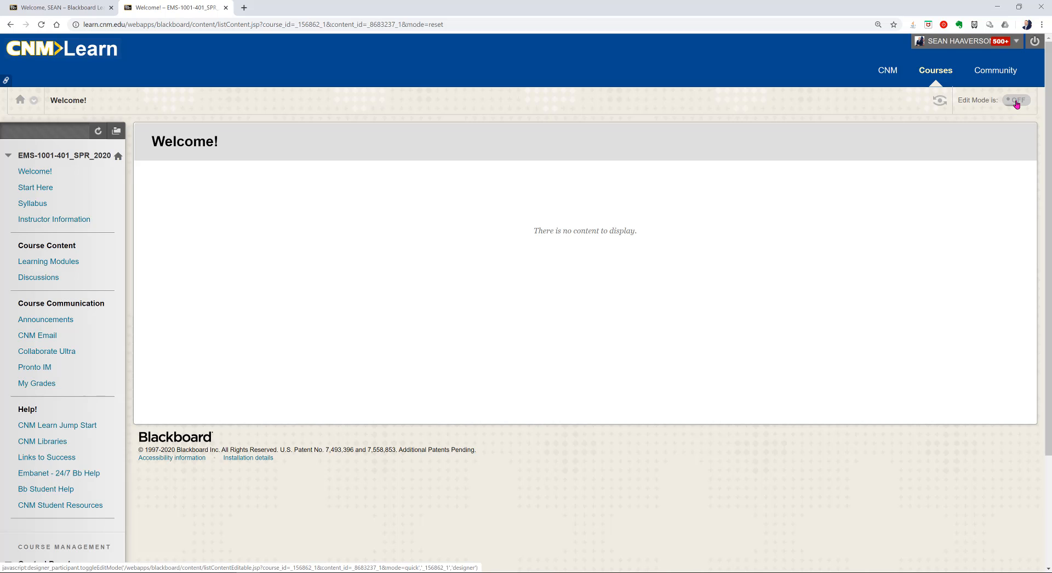
click(1017, 103)
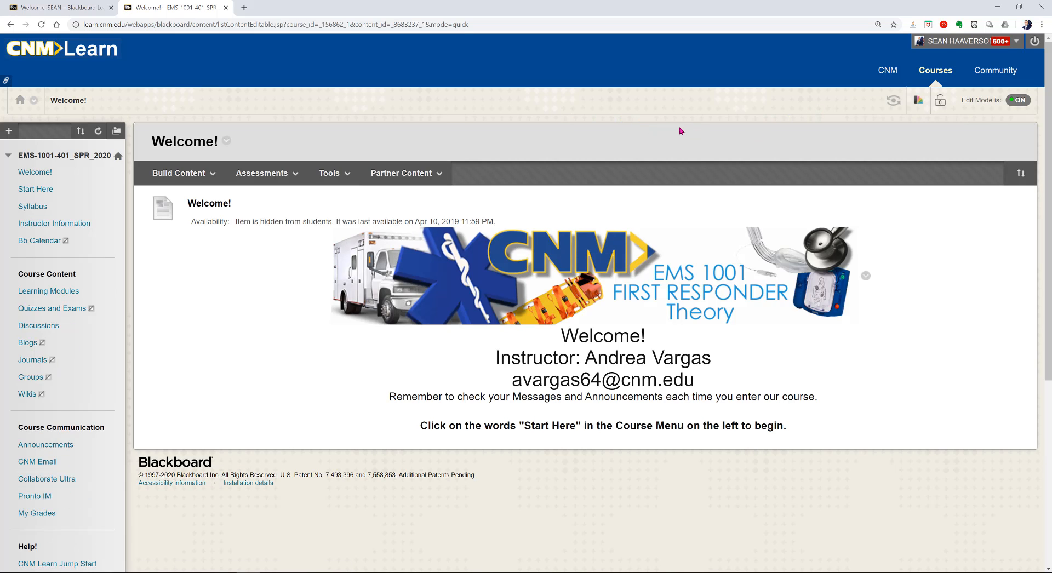
Step: Open the Edit Item page for the Welcome! content item from its context menu
drag(246, 226, 392, 232)
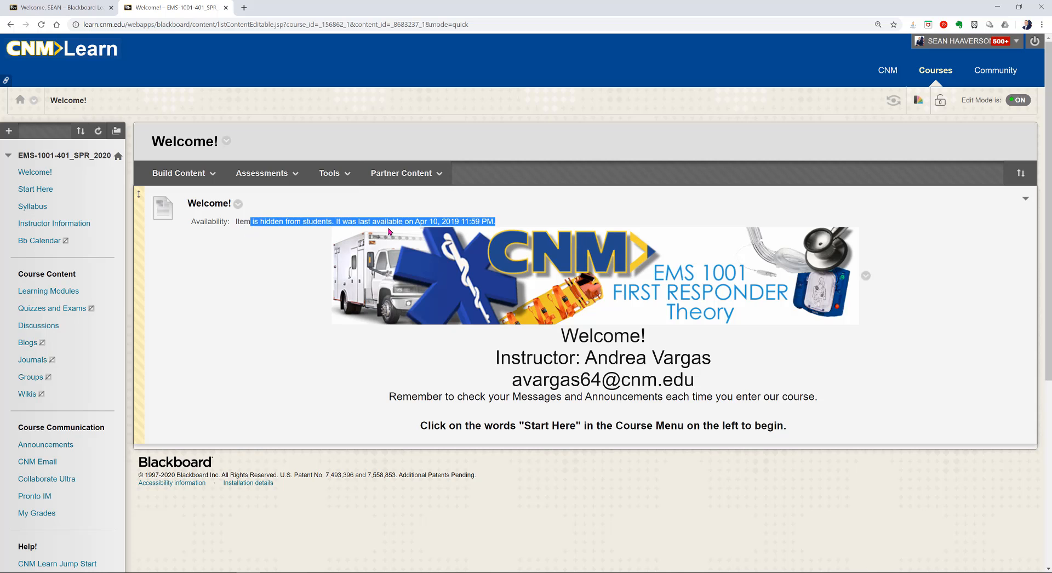
click(231, 249)
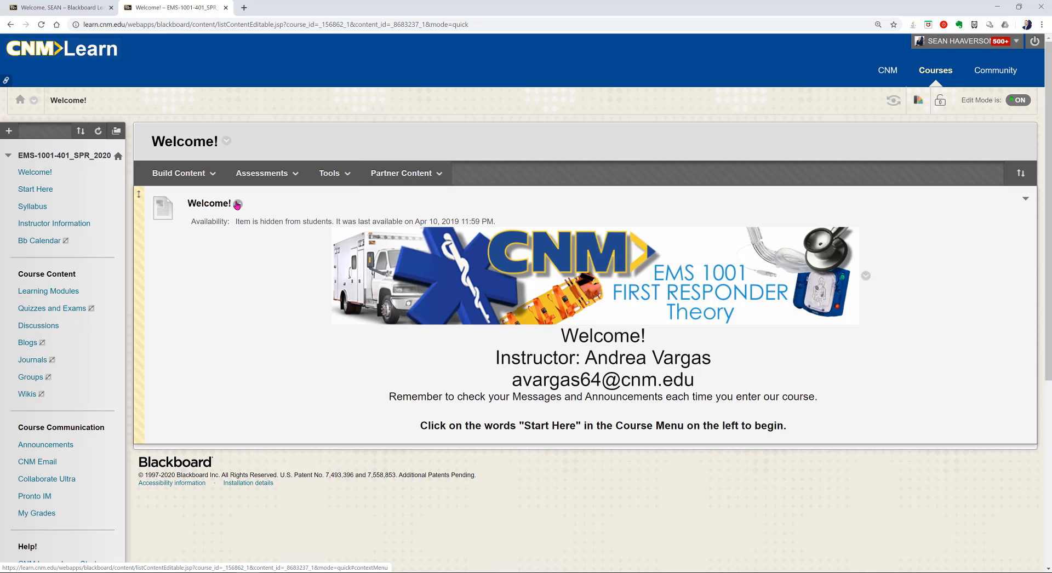
click(238, 205)
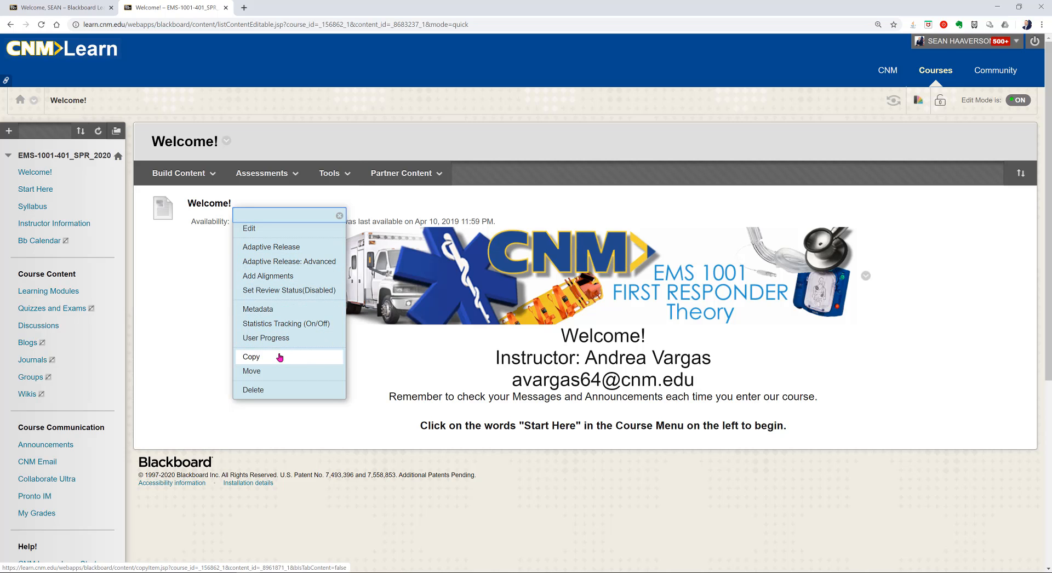
click(261, 235)
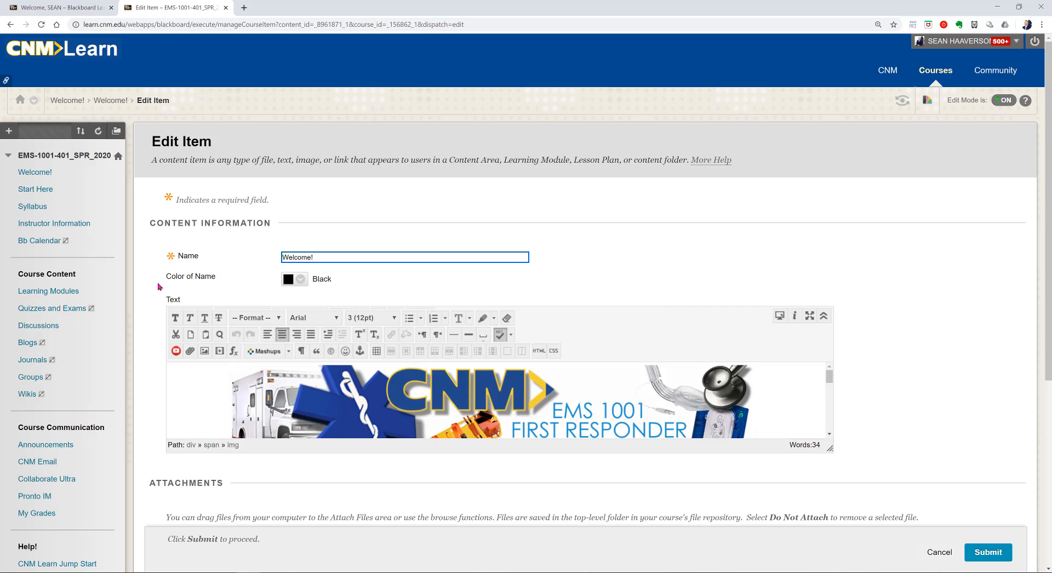
Step: Resize the Welcome! item's text editor taller so the full welcome message is visible
scroll(916, 306, down, 2)
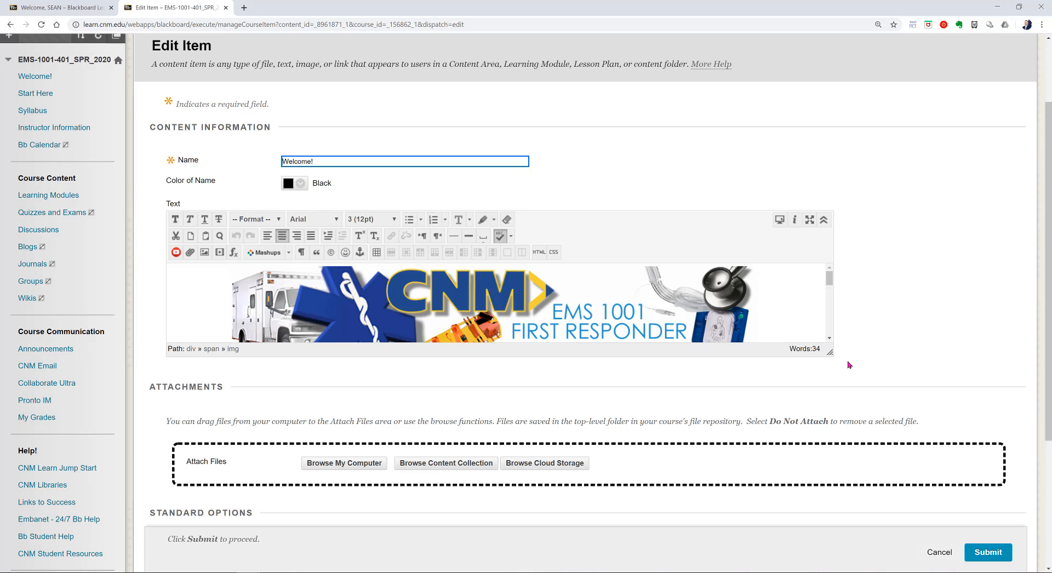
drag(830, 352, 871, 492)
scroll(920, 379, down, 2)
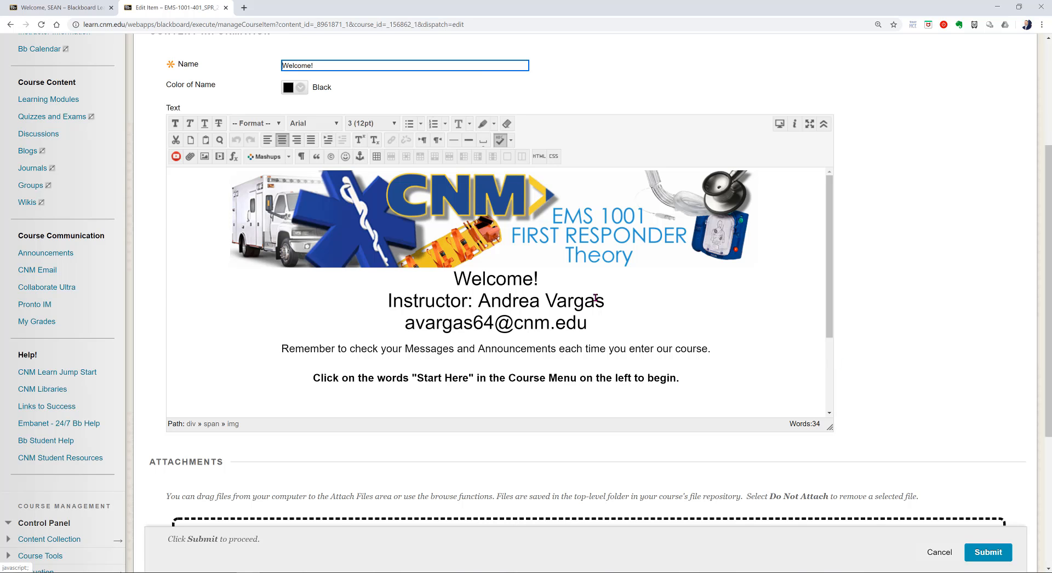
mouse_move(830, 427)
mouse_down()
mouse_move(831, 235)
mouse_move(850, 425)
mouse_move(831, 424)
mouse_up()
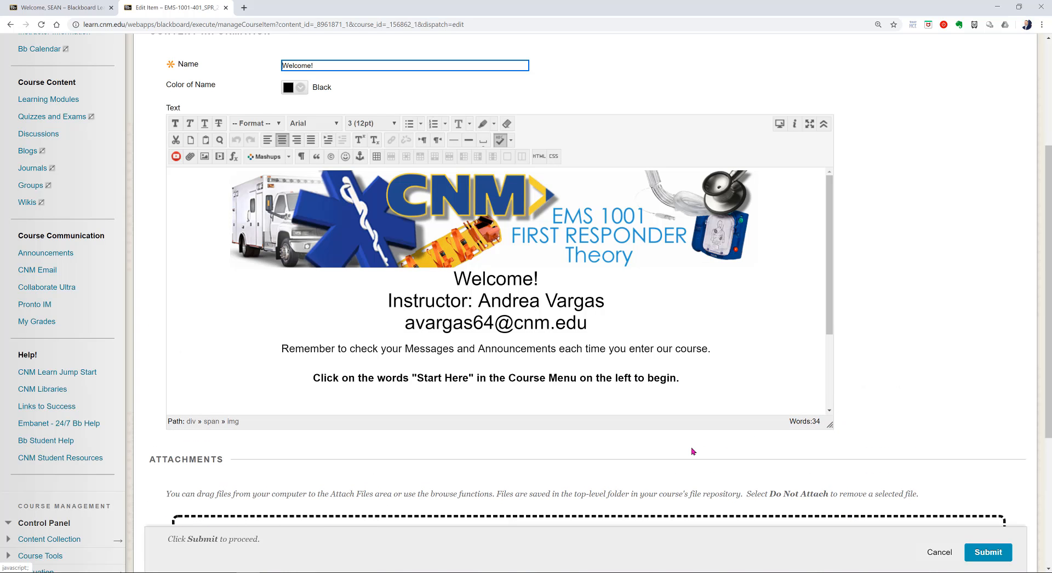
scroll(692, 451, down, 2)
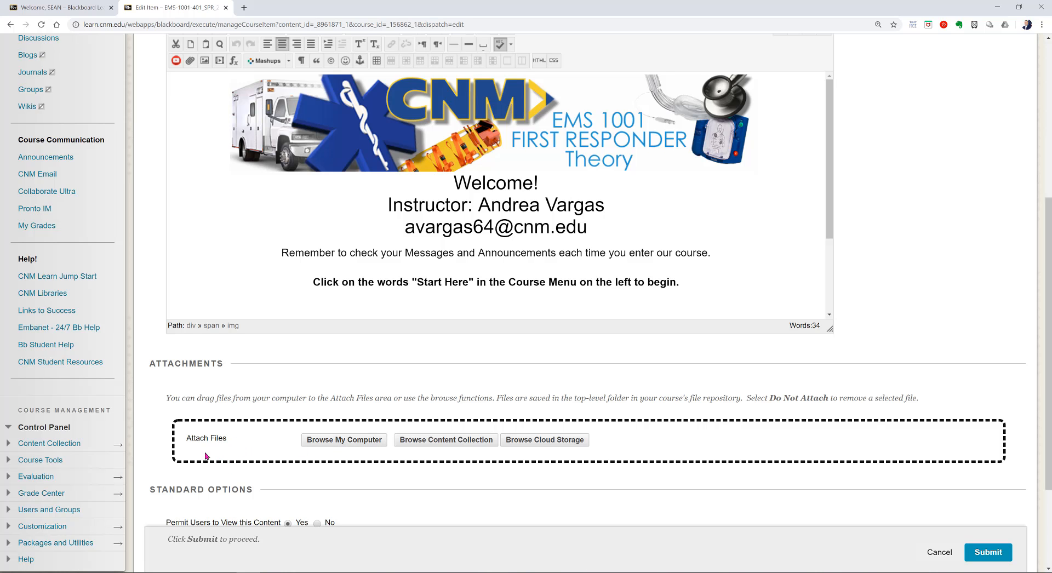
Step: Uncheck the Welcome! item's Display After and Display Until date restrictions under Standard Options
scroll(206, 456, down, 3)
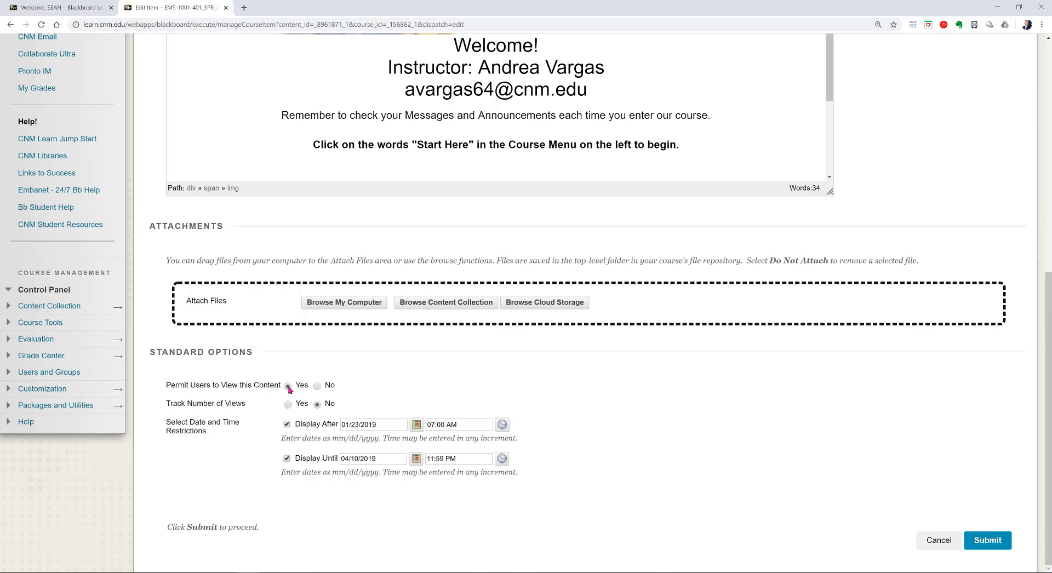
drag(179, 429, 157, 427)
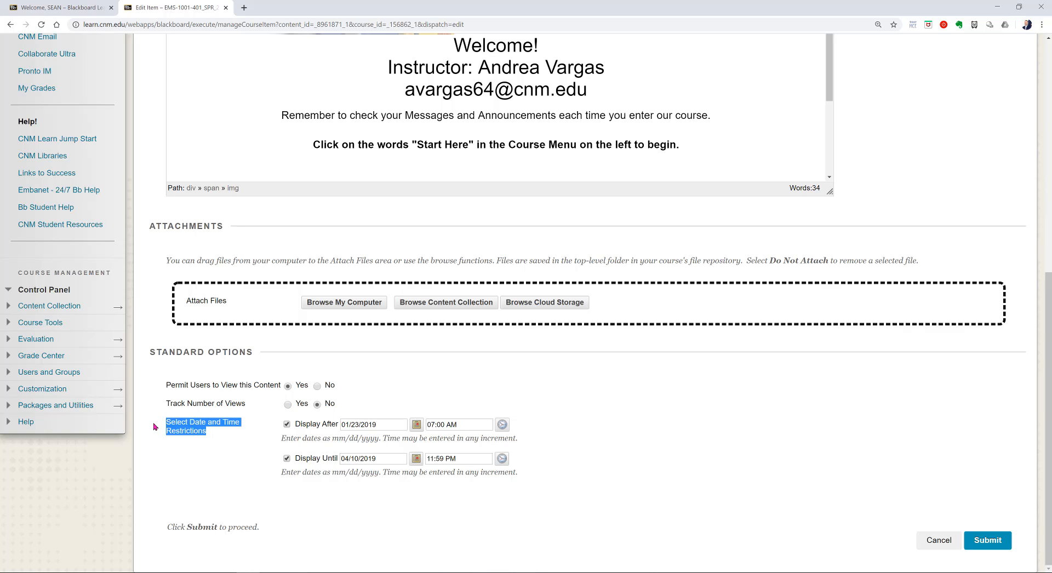
click(260, 459)
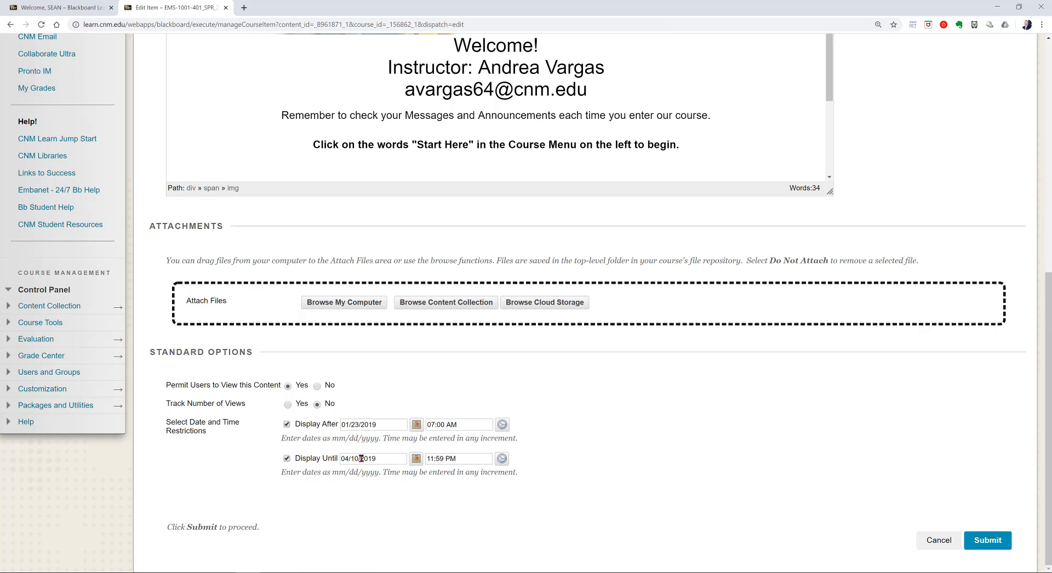
click(287, 425)
click(287, 463)
click(659, 478)
click(226, 473)
Step: Replace the instructor name in the welcome message with the new instructor's name
scroll(735, 468, up, 3)
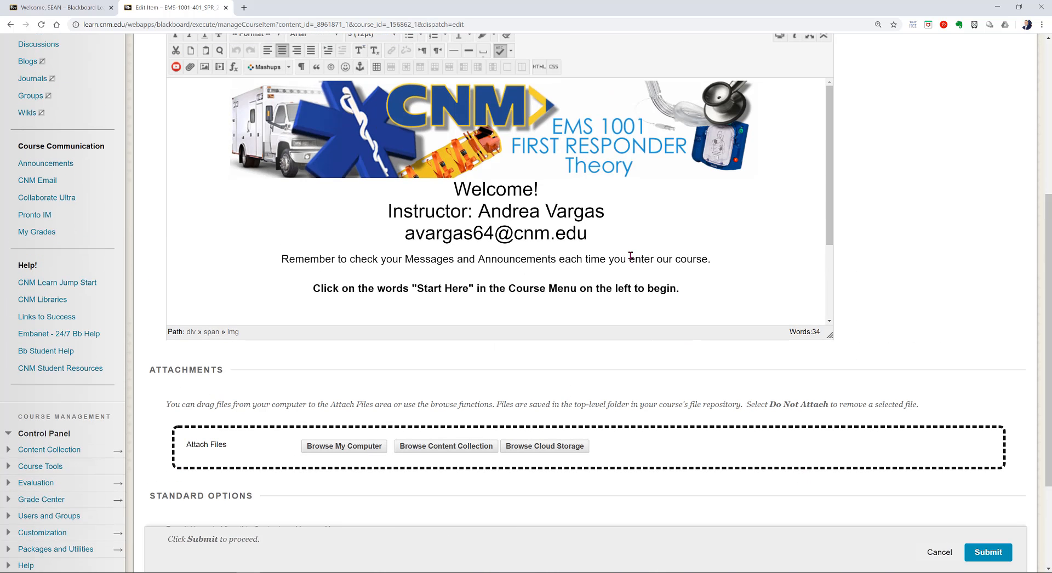
click(599, 234)
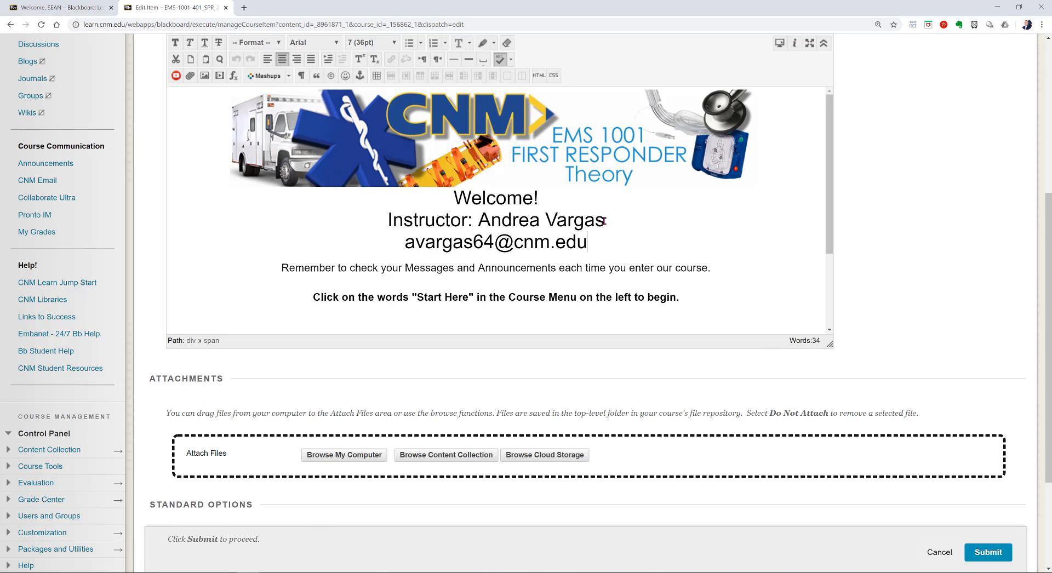
drag(605, 221, 486, 224)
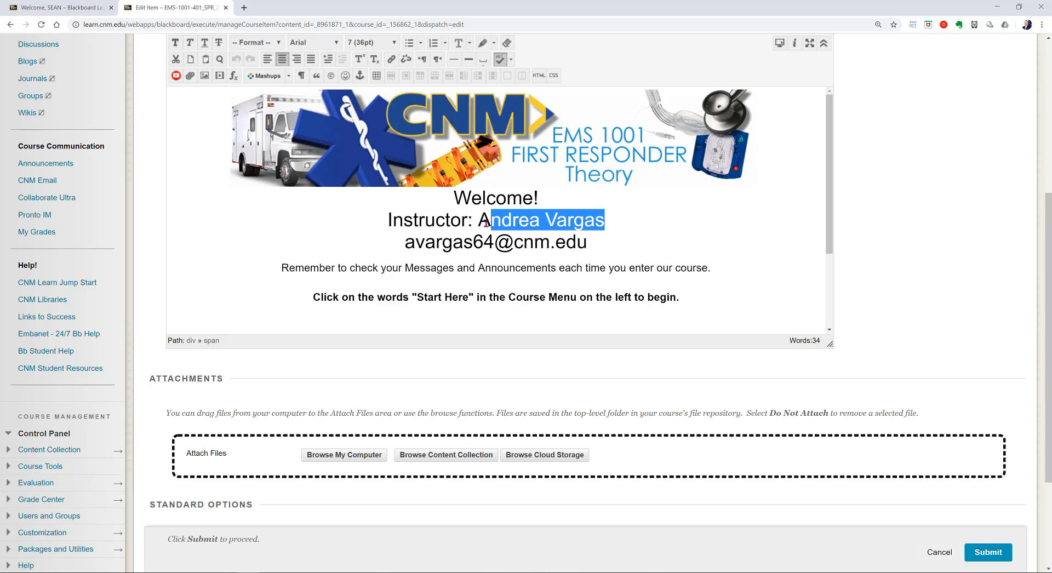
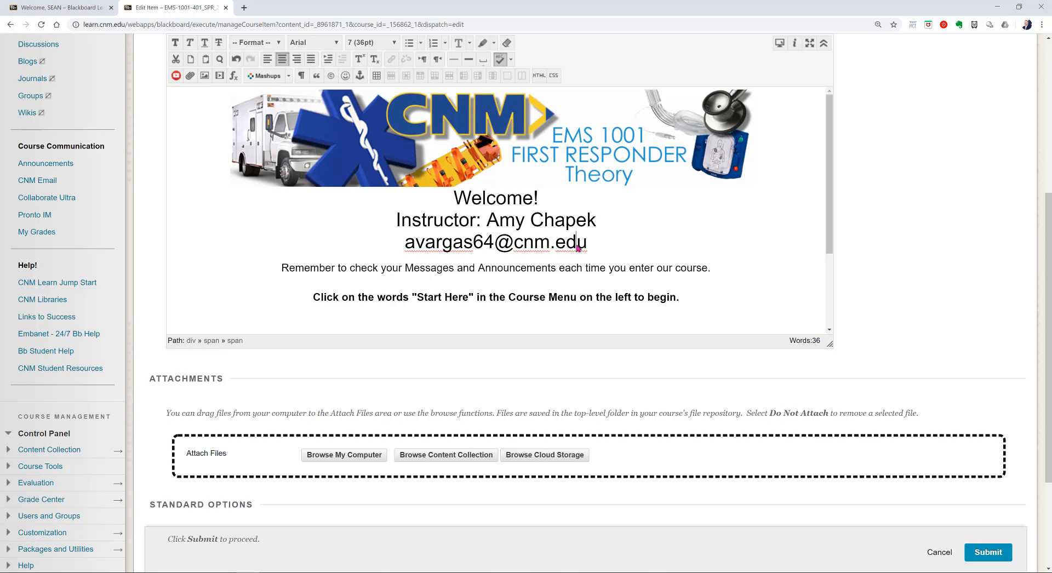
Step: Replace the old e-mail address with the new instructor's CNM e-mail address
drag(587, 242, 566, 243)
drag(447, 243, 415, 244)
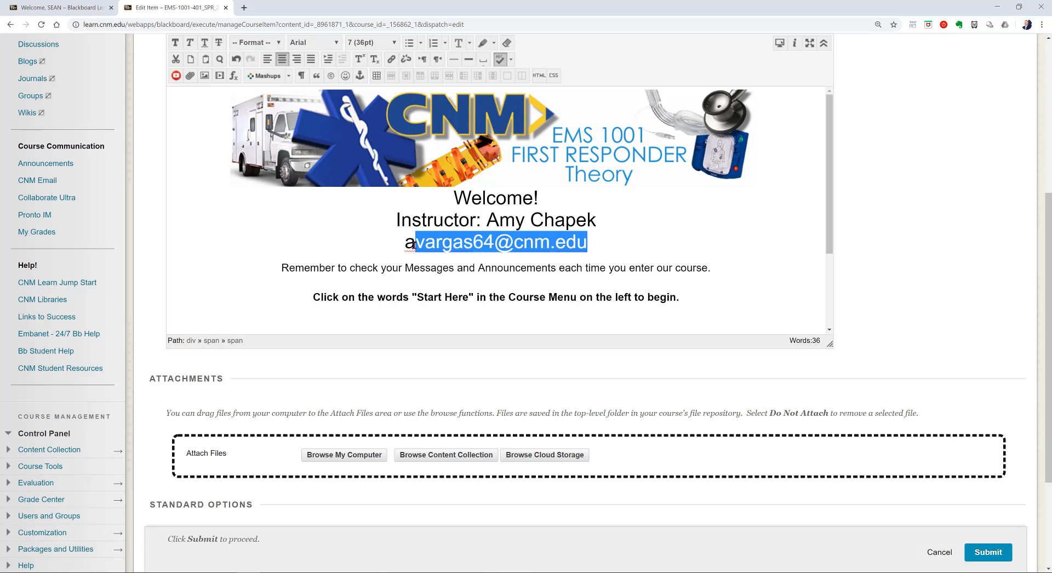
key(BackSpace)
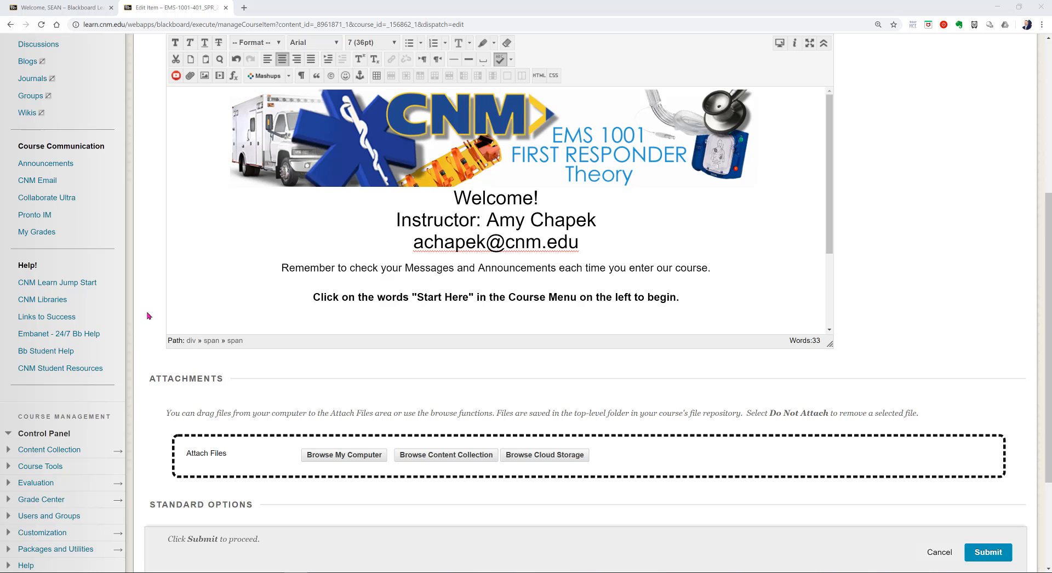
scroll(140, 315, up, 5)
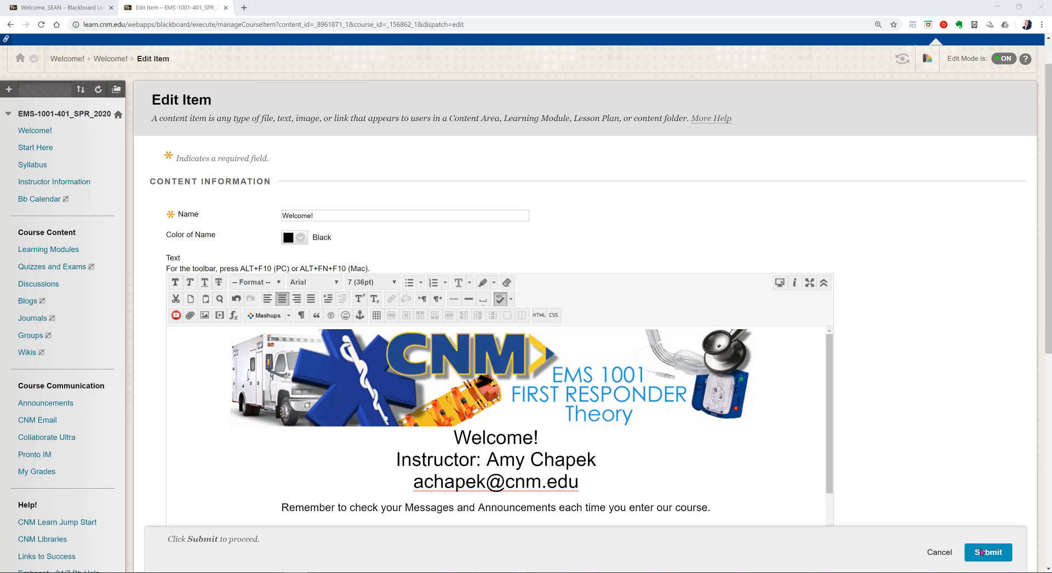
scroll(681, 464, down, 2)
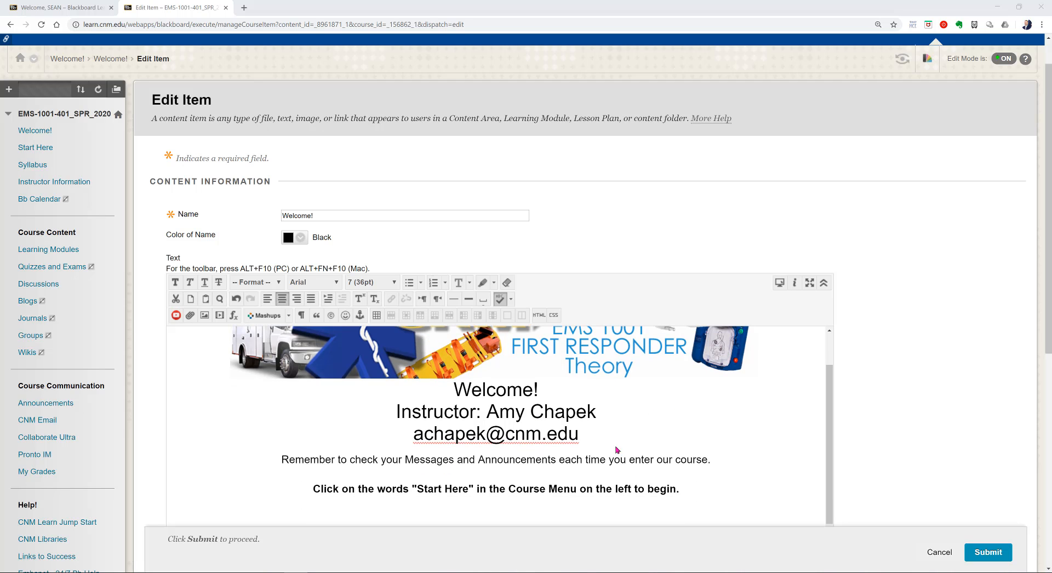
click(1005, 554)
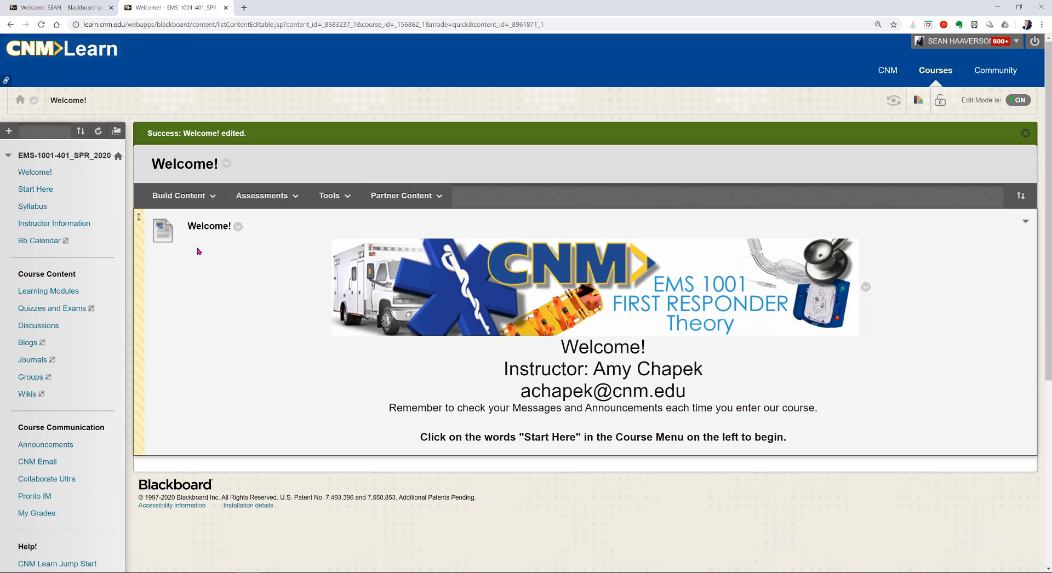
click(1013, 103)
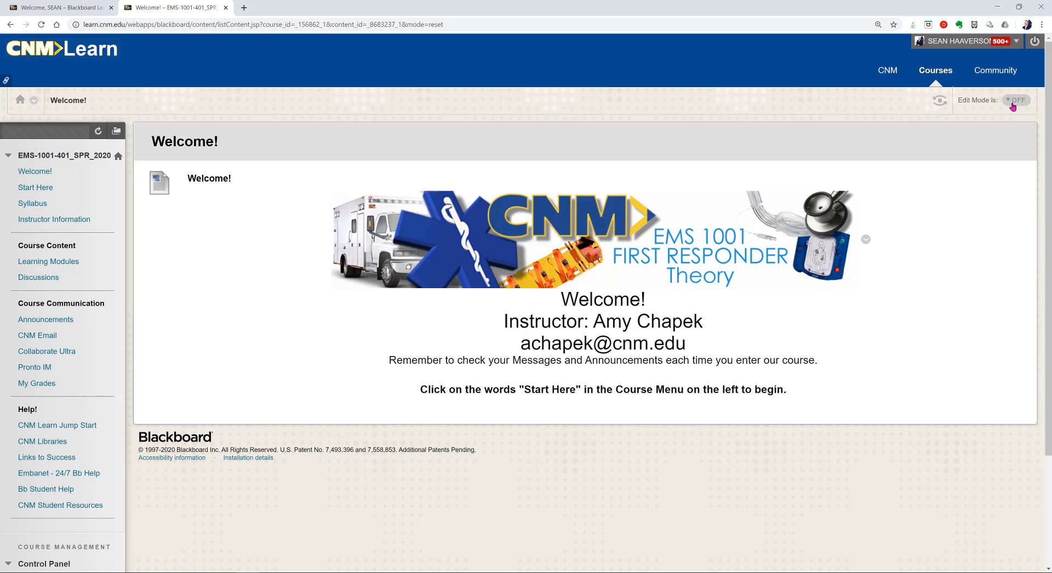
click(1015, 101)
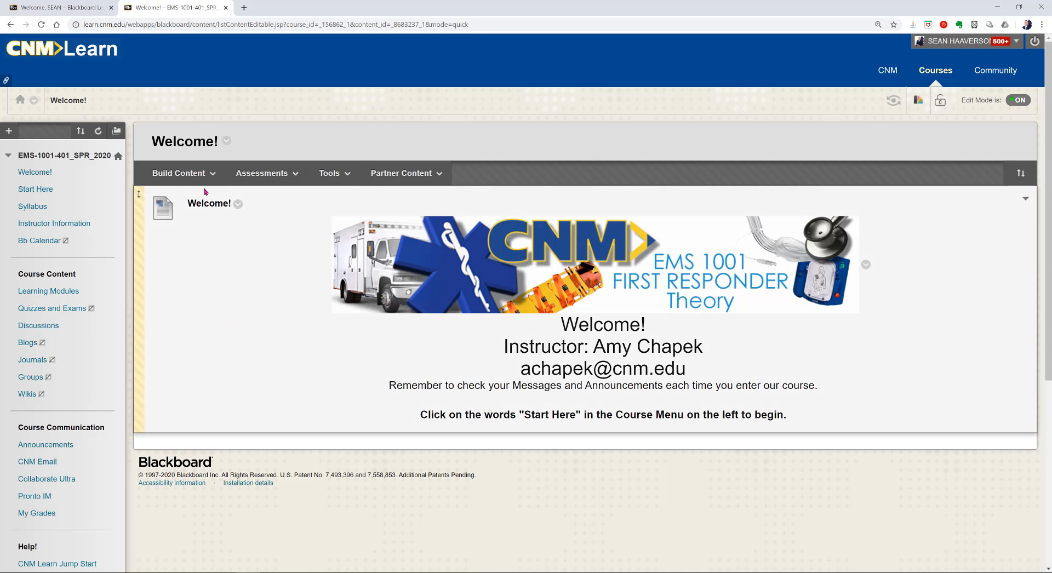
Step: Open the Start Here Module learning module from the Start Here course page
mouse_move(213, 179)
click(43, 190)
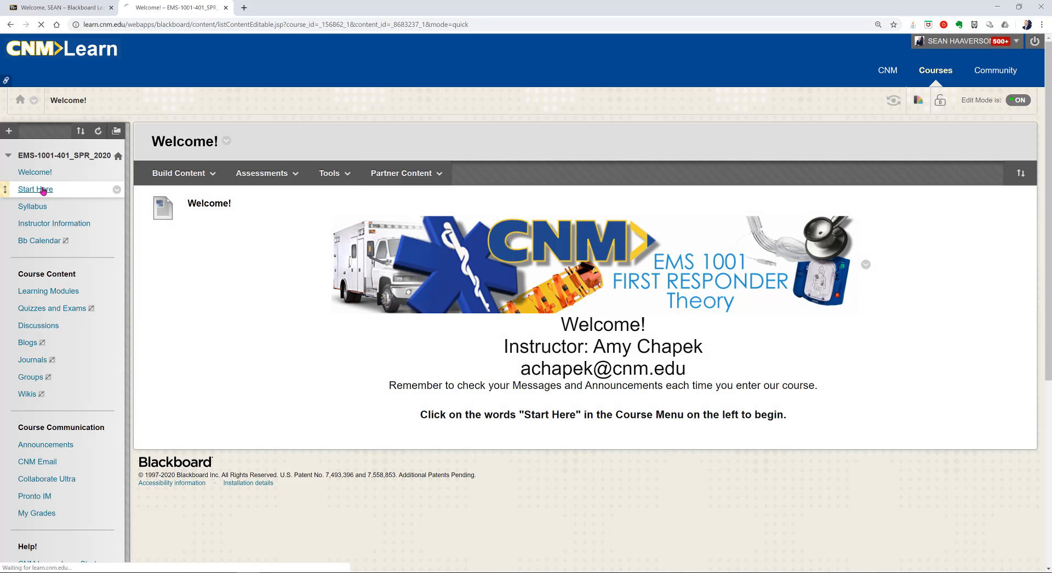
click(436, 174)
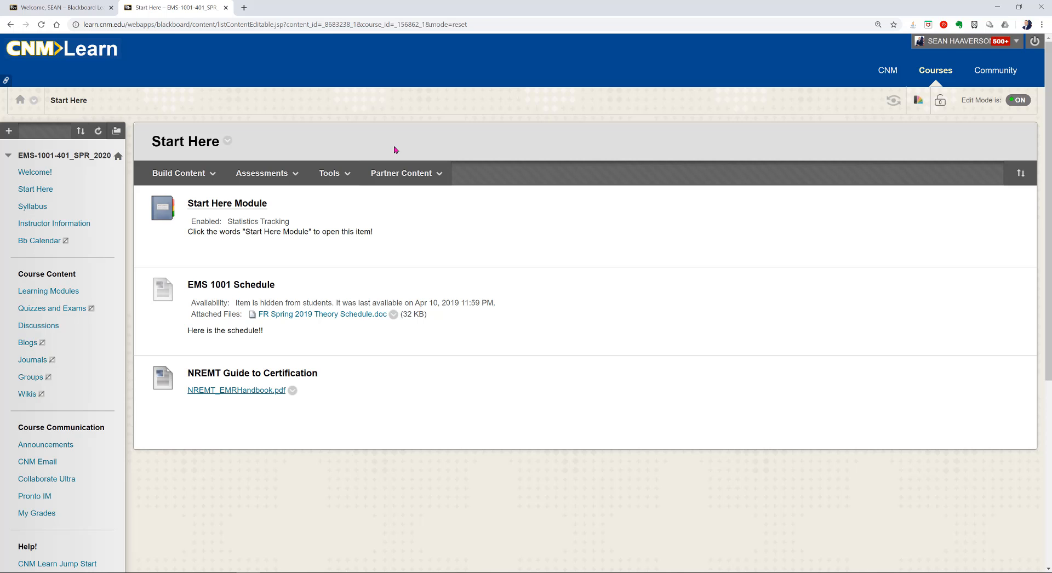
click(216, 206)
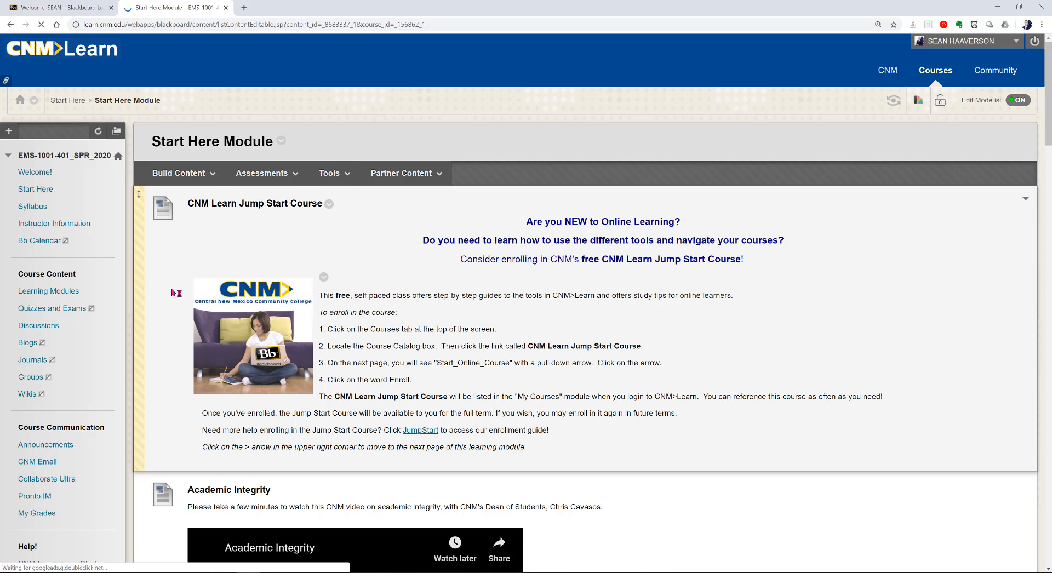
scroll(176, 296, down, 4)
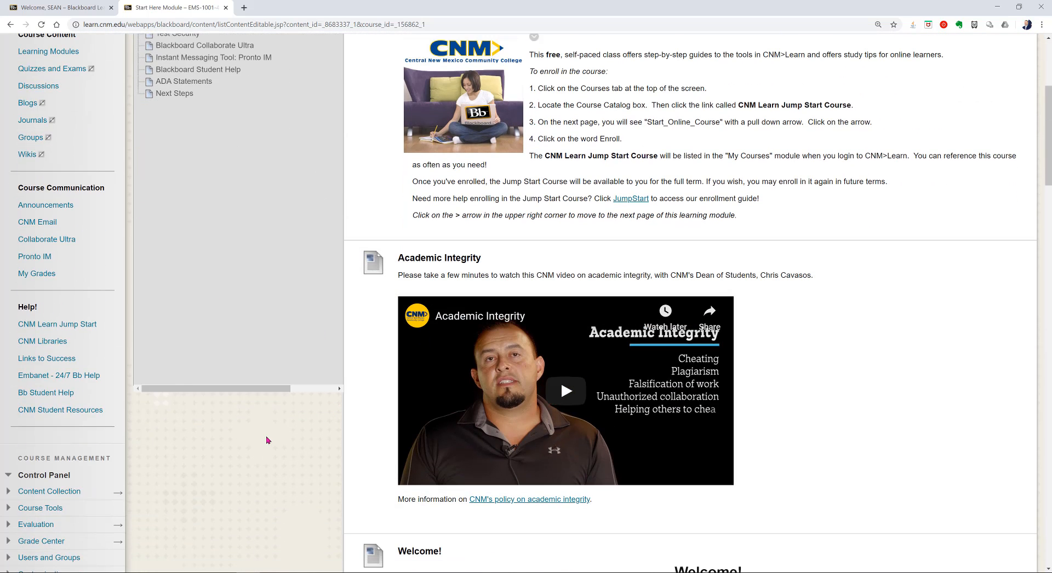
scroll(267, 440, down, 5)
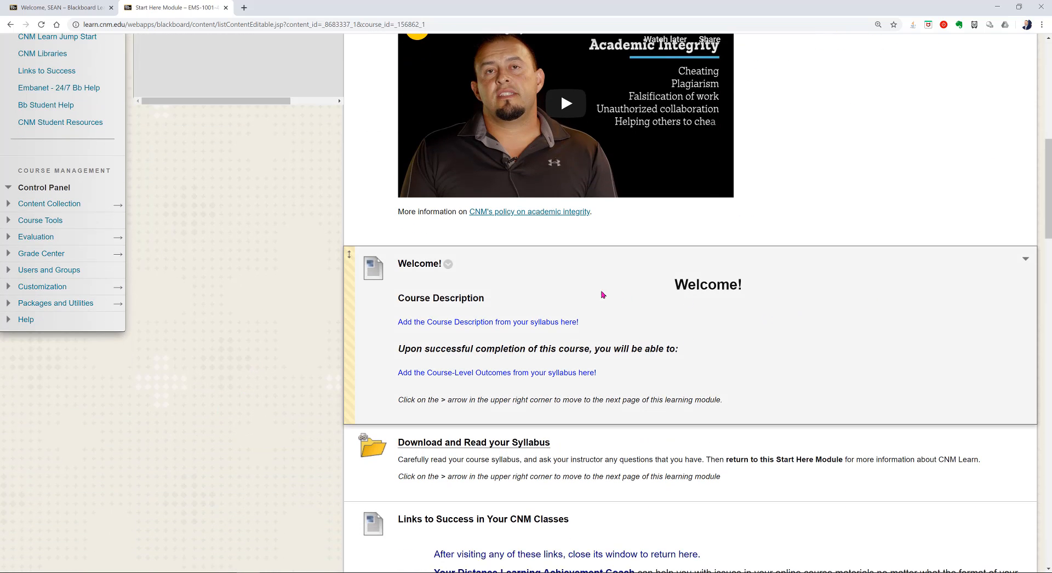
Step: Browse the module's items, viewing the Welcome! options and Build Content choices without changes
click(448, 264)
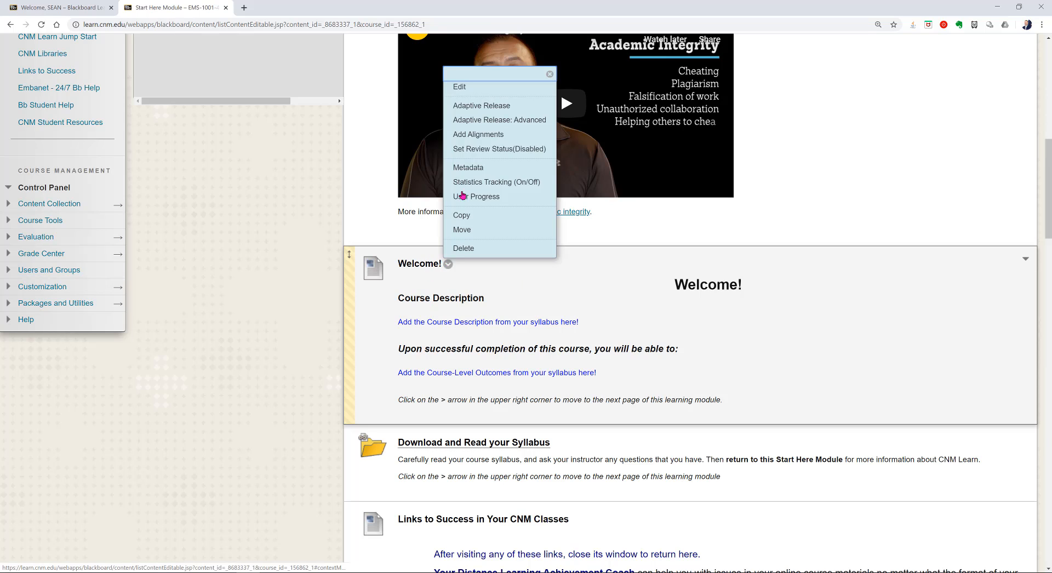
click(233, 232)
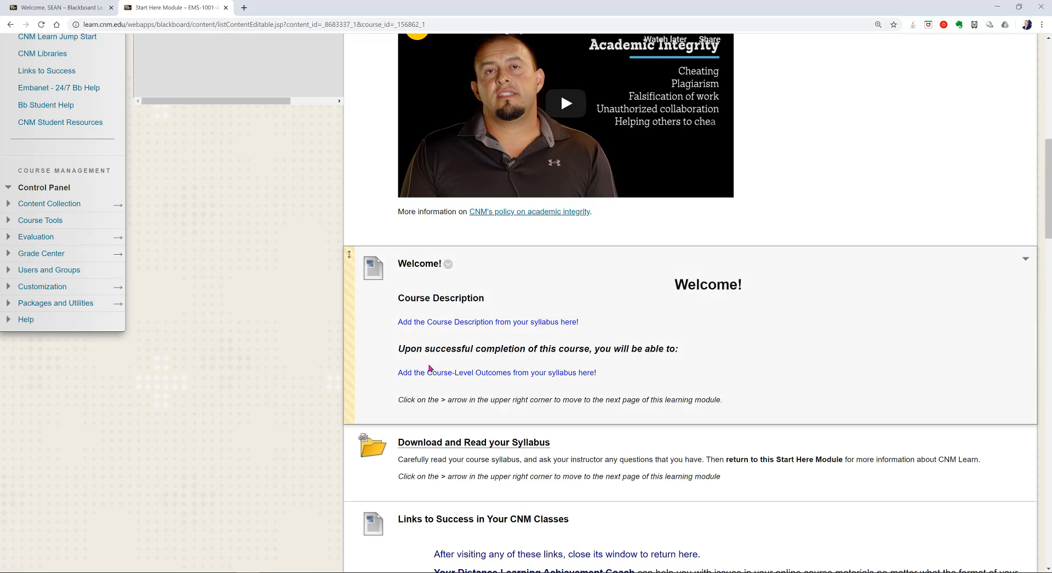
scroll(256, 381, down, 2)
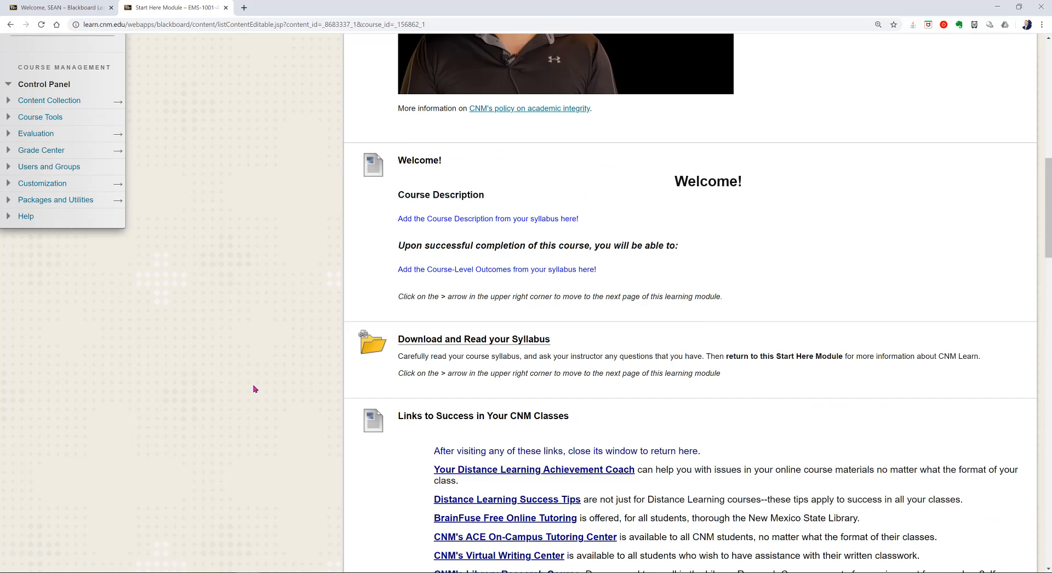
scroll(256, 389, down, 1)
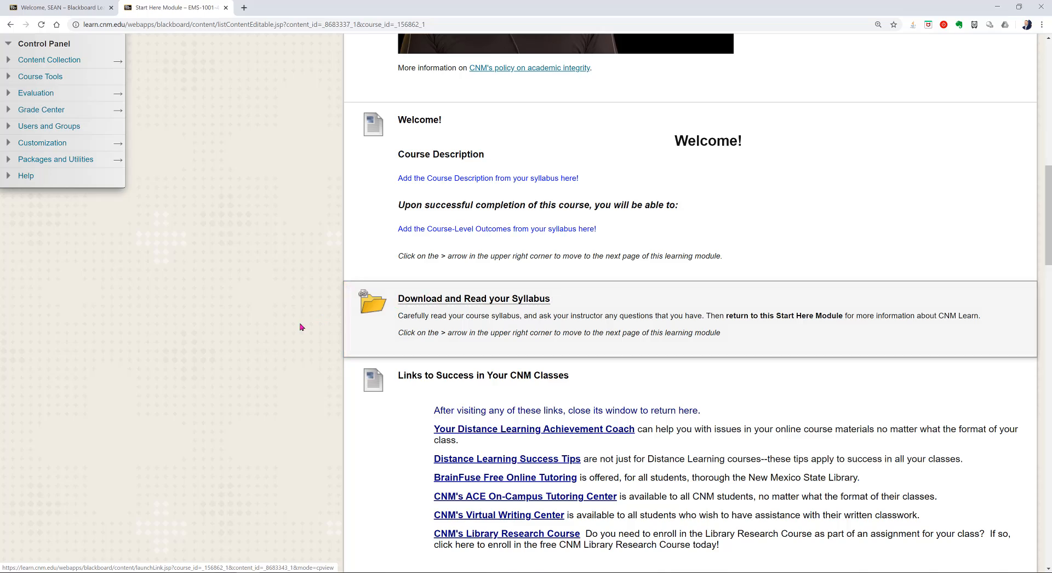
scroll(300, 327, down, 13)
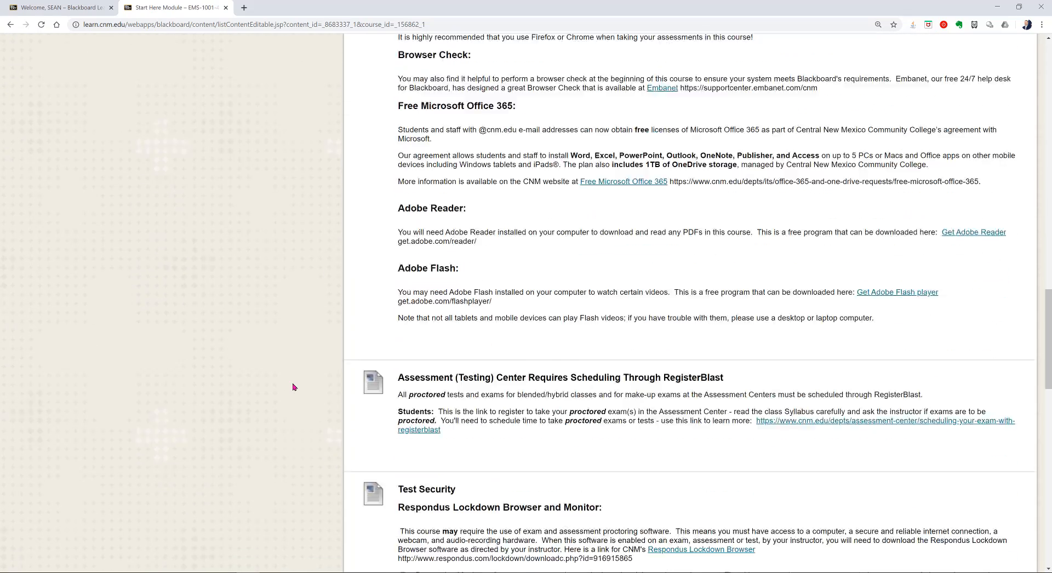
scroll(293, 387, down, 12)
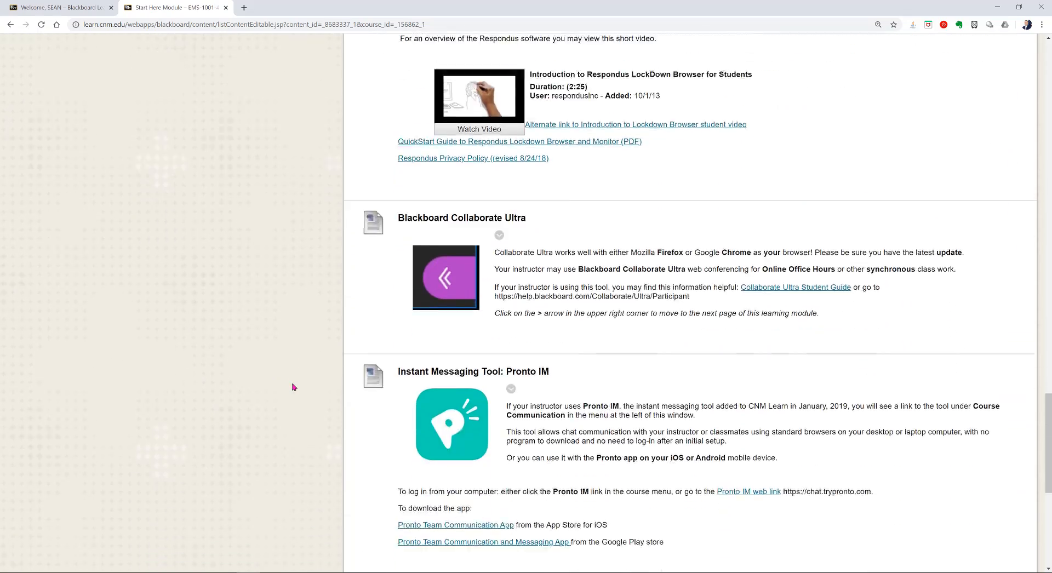
scroll(293, 388, down, 7)
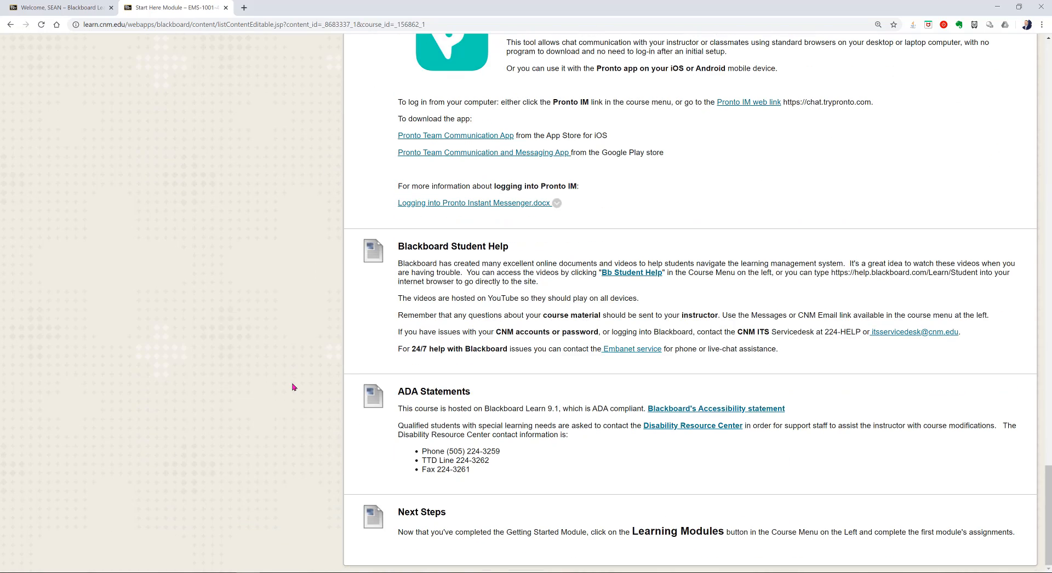
scroll(283, 391, up, 2)
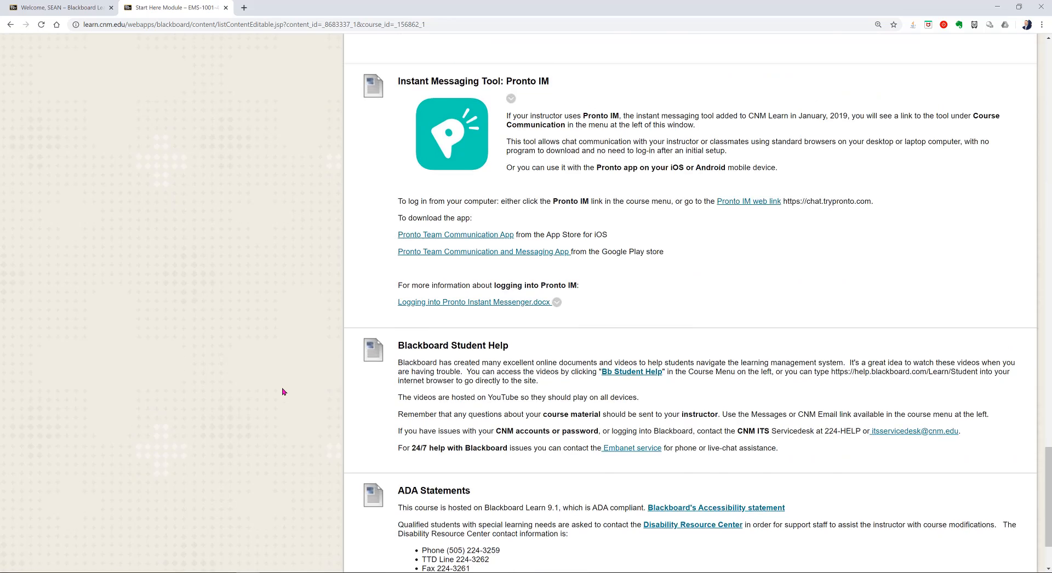
scroll(283, 392, up, 12)
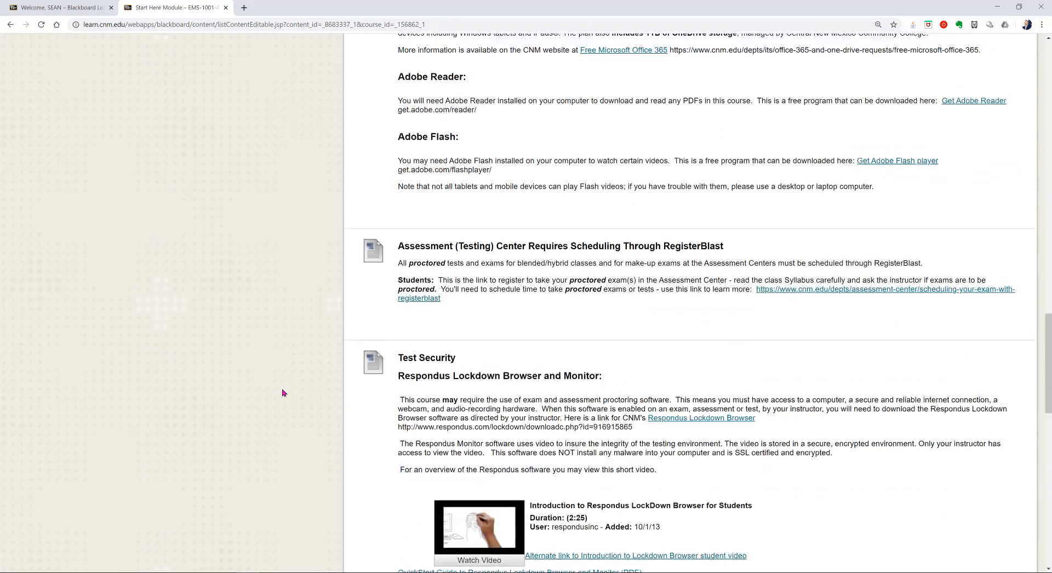
scroll(283, 393, up, 15)
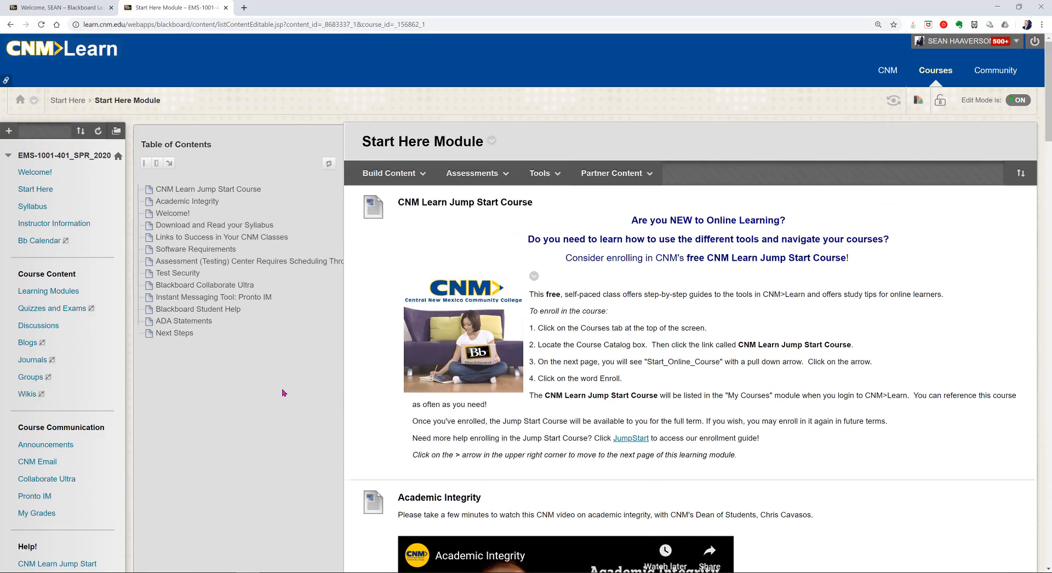
click(389, 174)
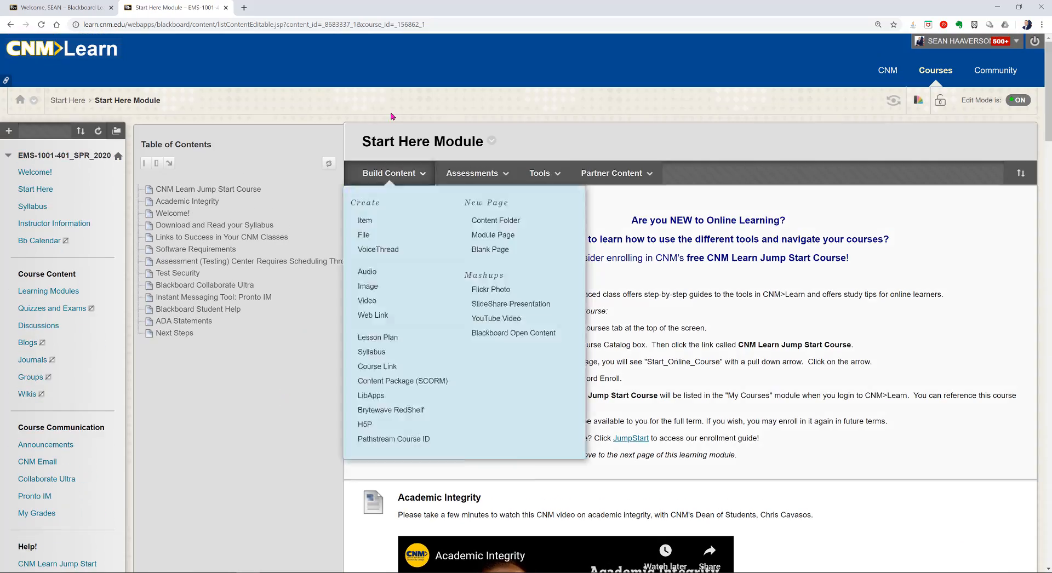
click(392, 116)
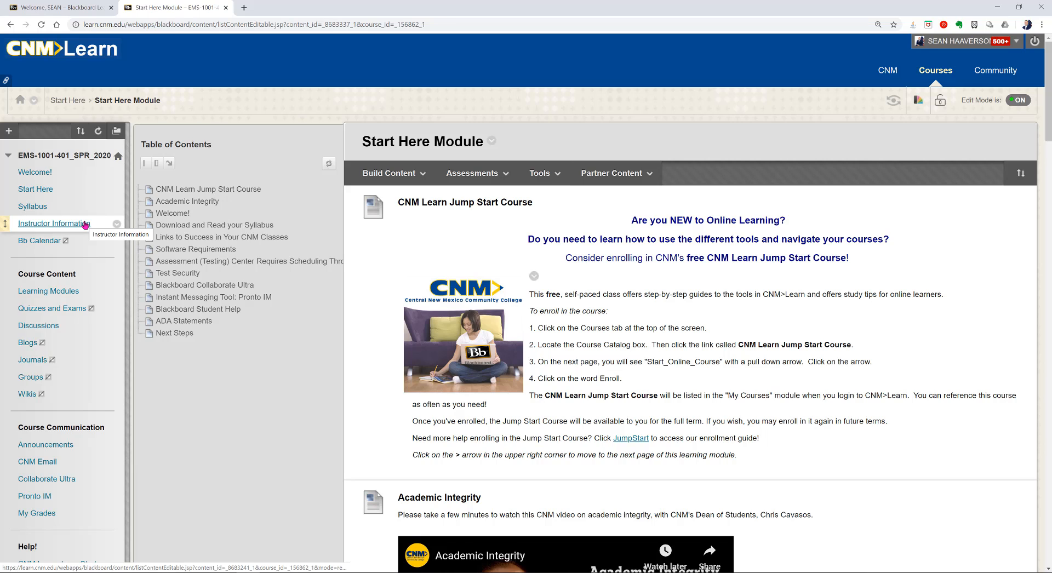
Step: Remove the Spring 2019 Spring Syllabus display date limits, submit, and open the syllabus file
click(34, 208)
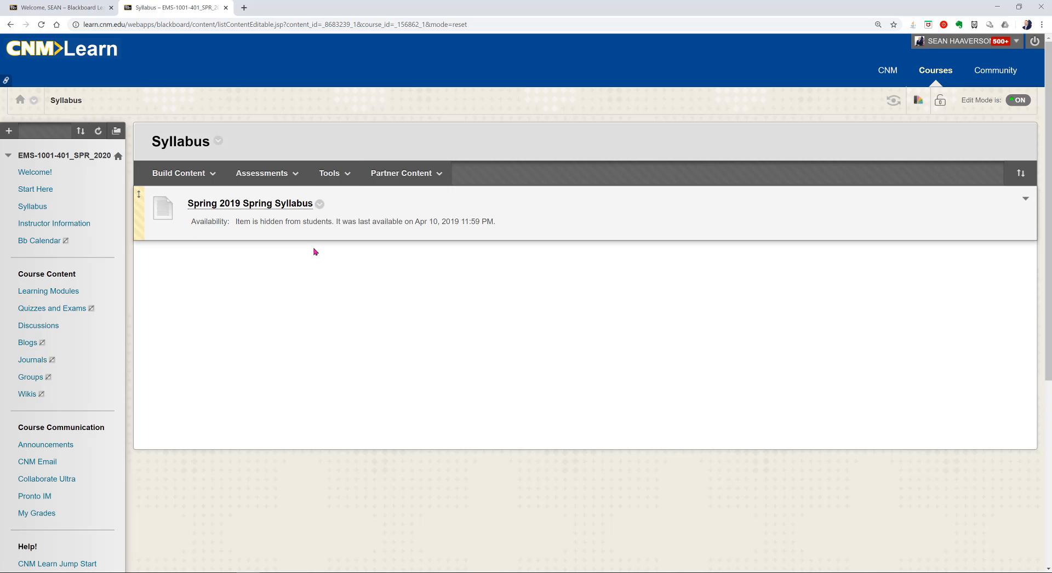
click(320, 205)
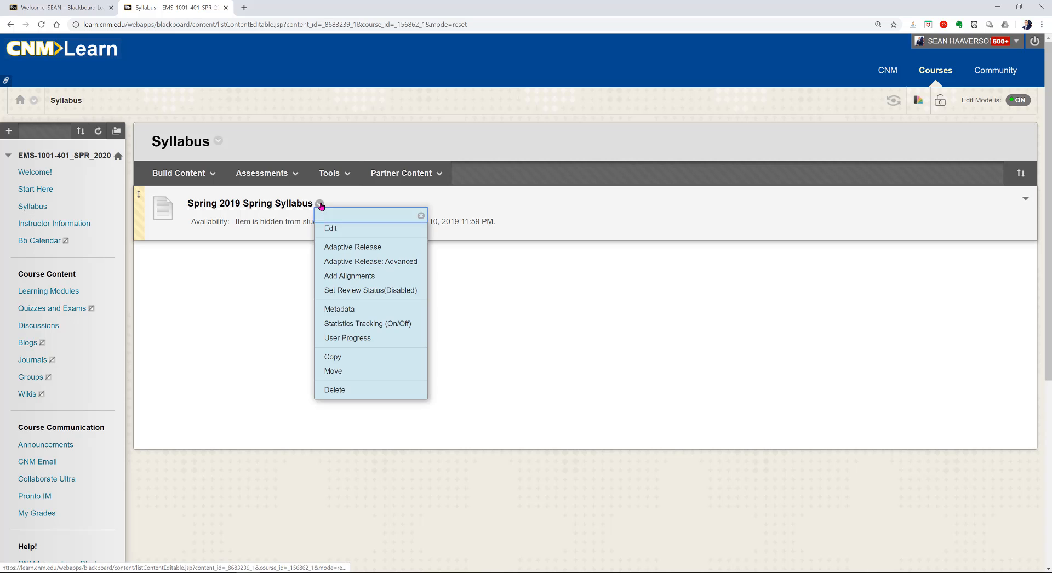
click(336, 227)
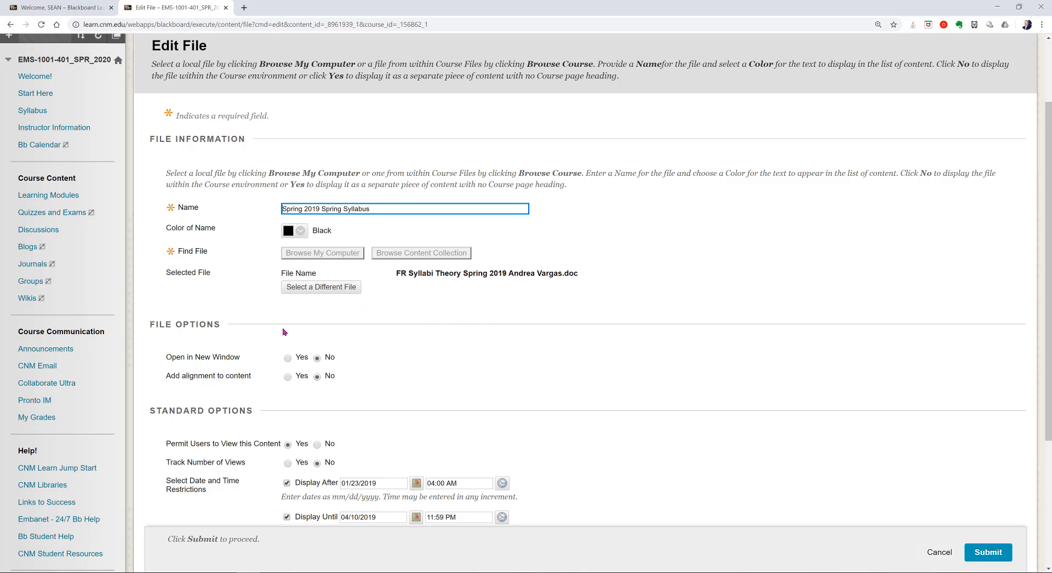
scroll(284, 332, down, 3)
click(286, 387)
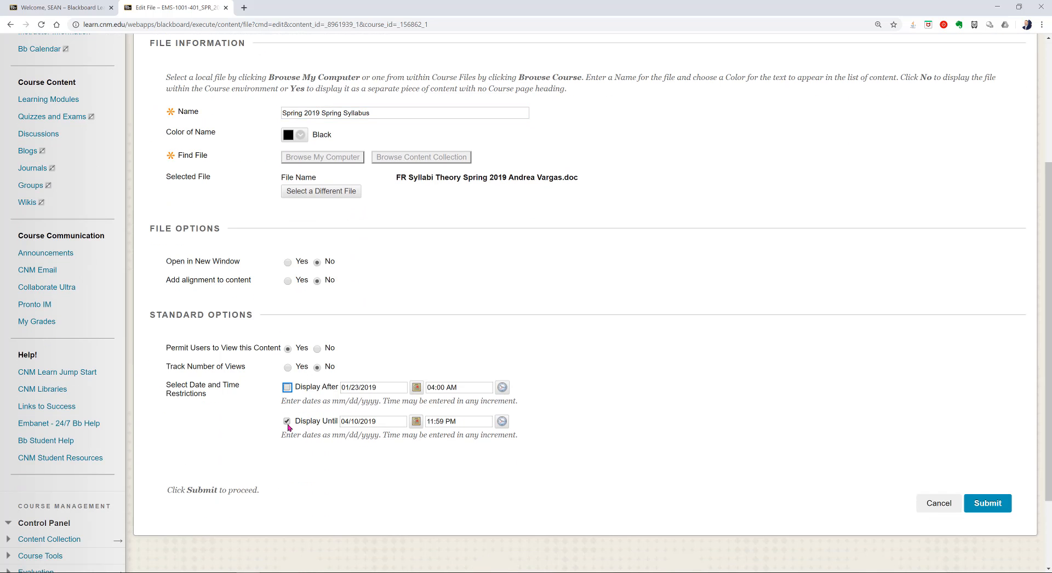
click(286, 421)
click(980, 504)
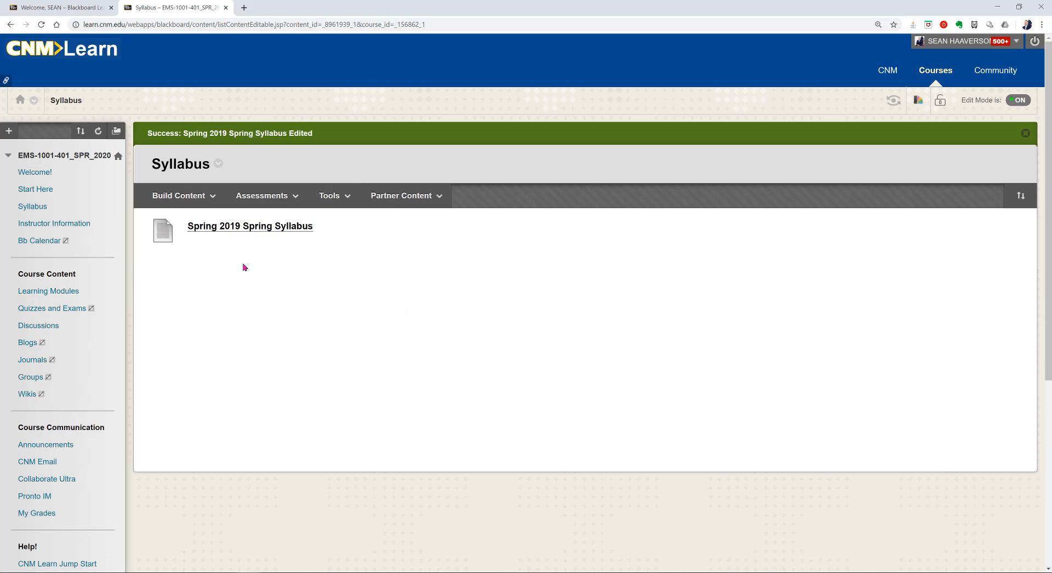
click(244, 227)
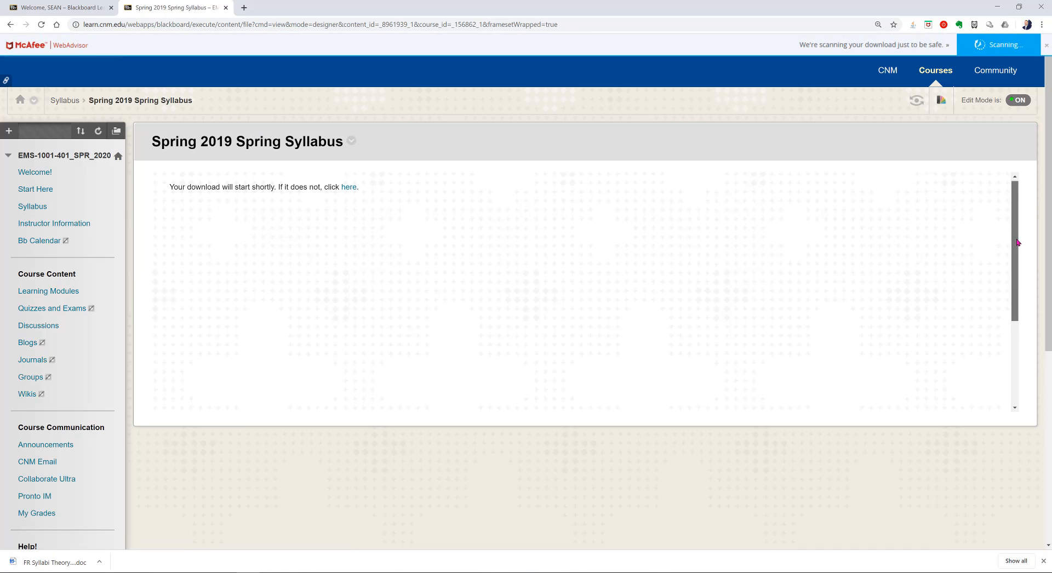
Step: Download the syllabus Word document and return to the Syllabus content list
scroll(1018, 242, down, 1)
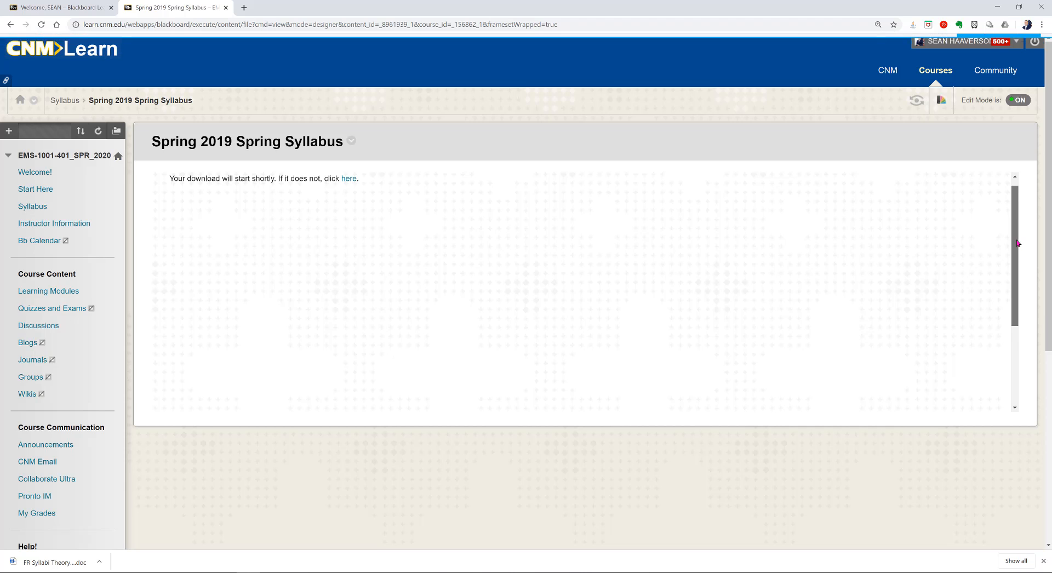
scroll(1013, 307, down, 3)
drag(1013, 393, 1013, 193)
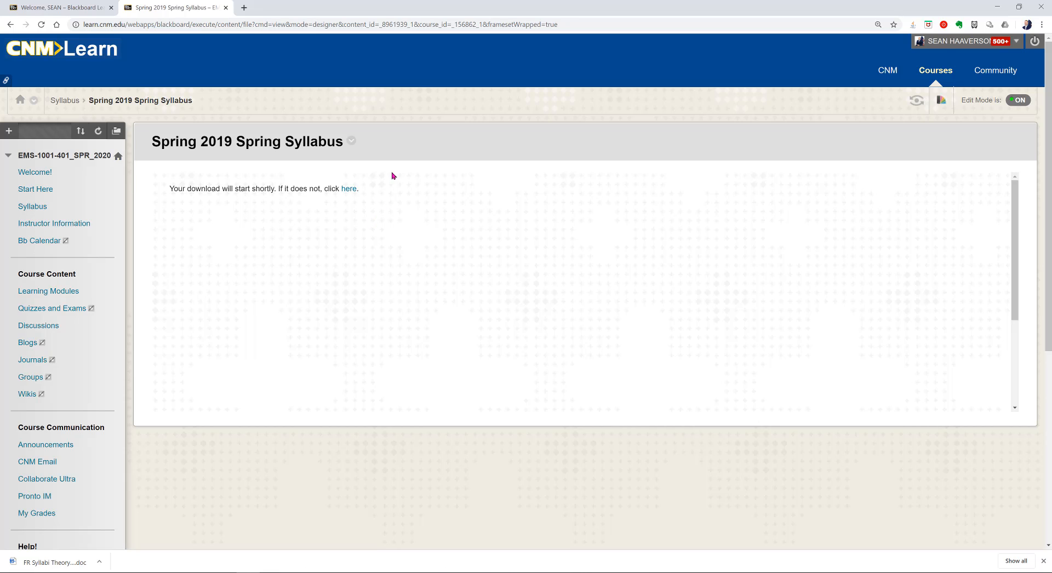
click(70, 104)
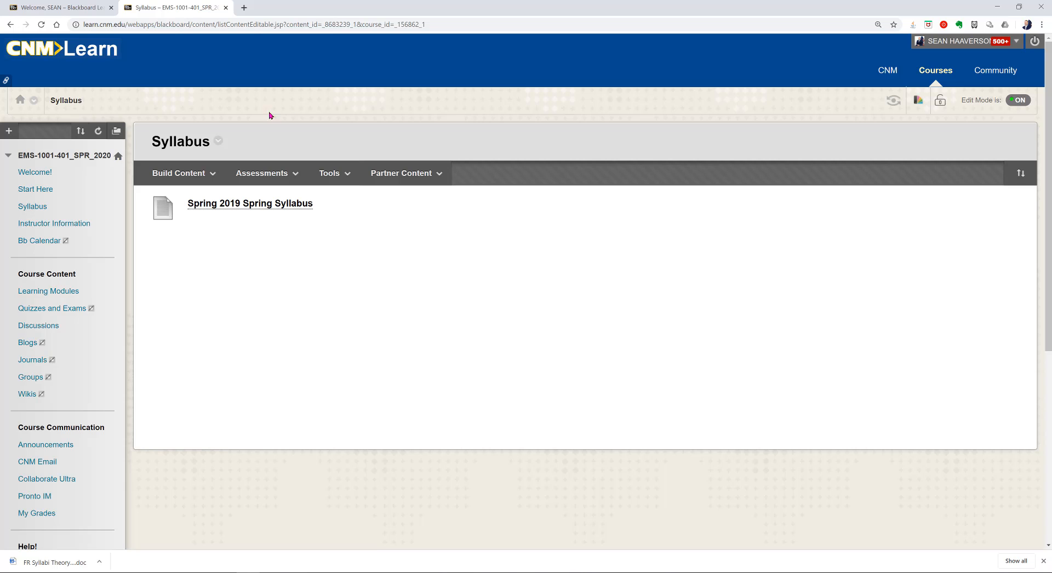
click(176, 171)
click(71, 226)
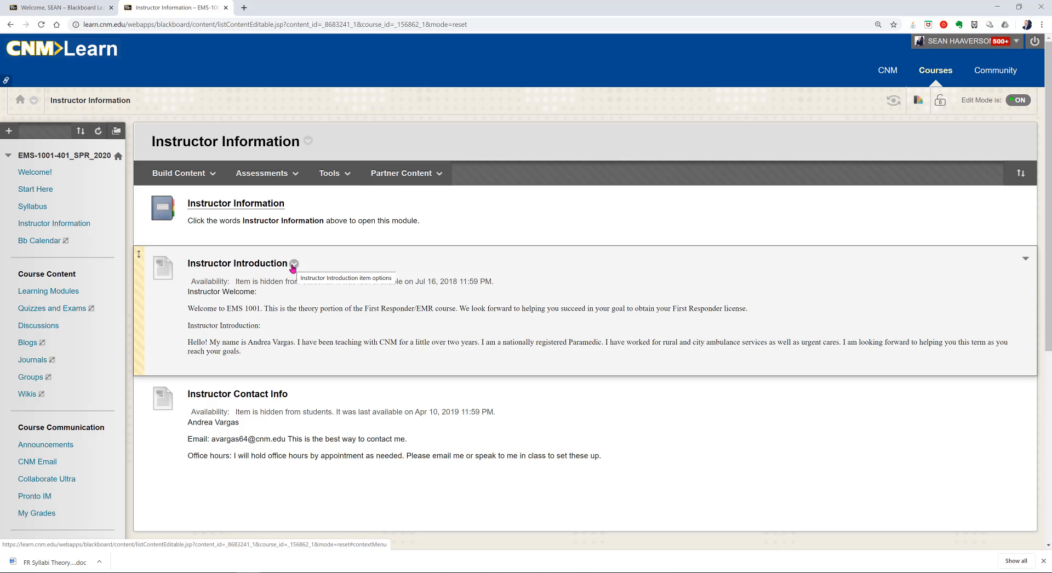
click(257, 204)
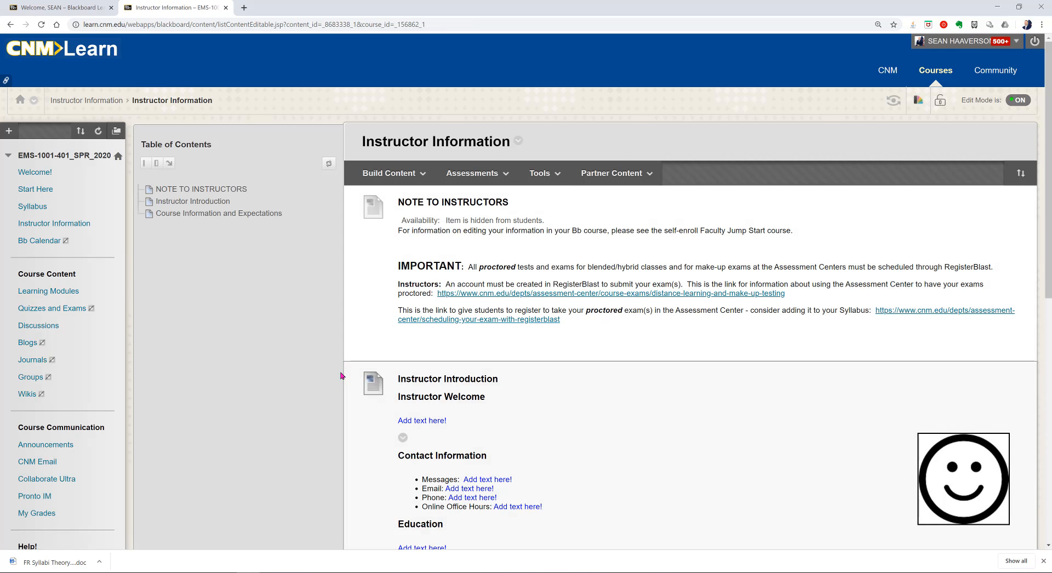
scroll(356, 367, down, 3)
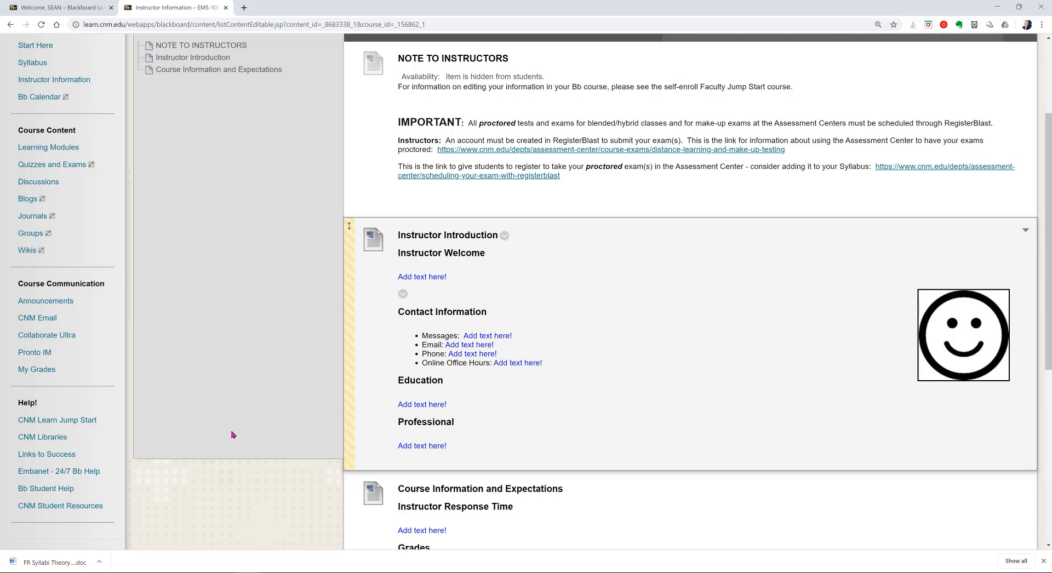
scroll(292, 385, down, 3)
scroll(293, 387, down, 3)
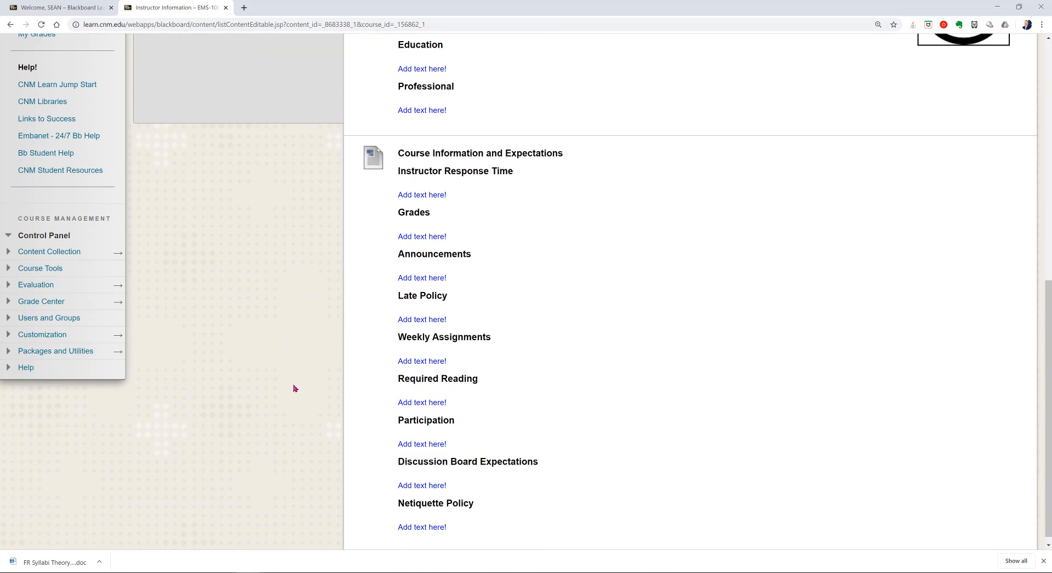
scroll(262, 403, down, 1)
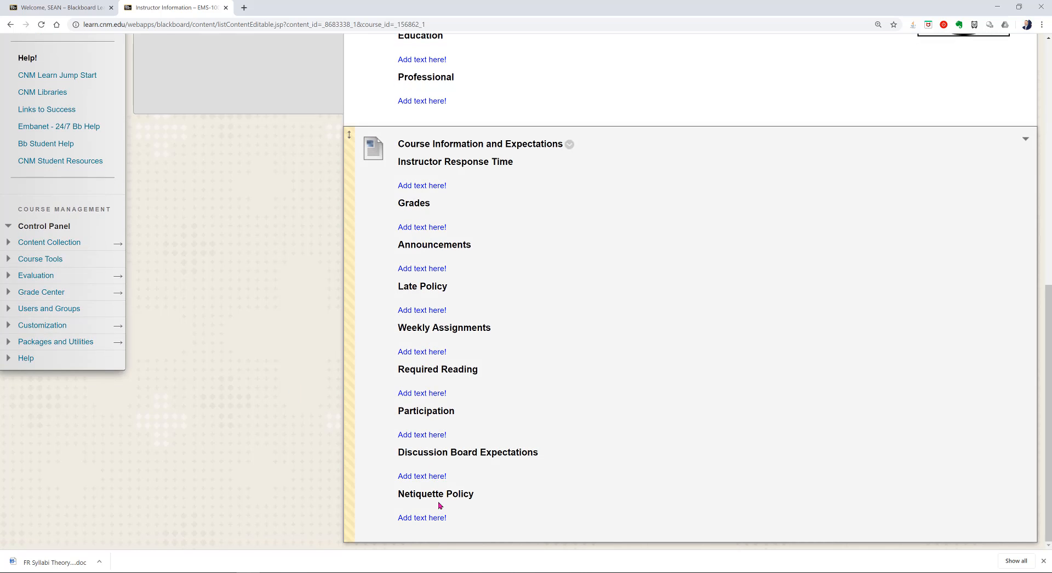
scroll(237, 439, up, 9)
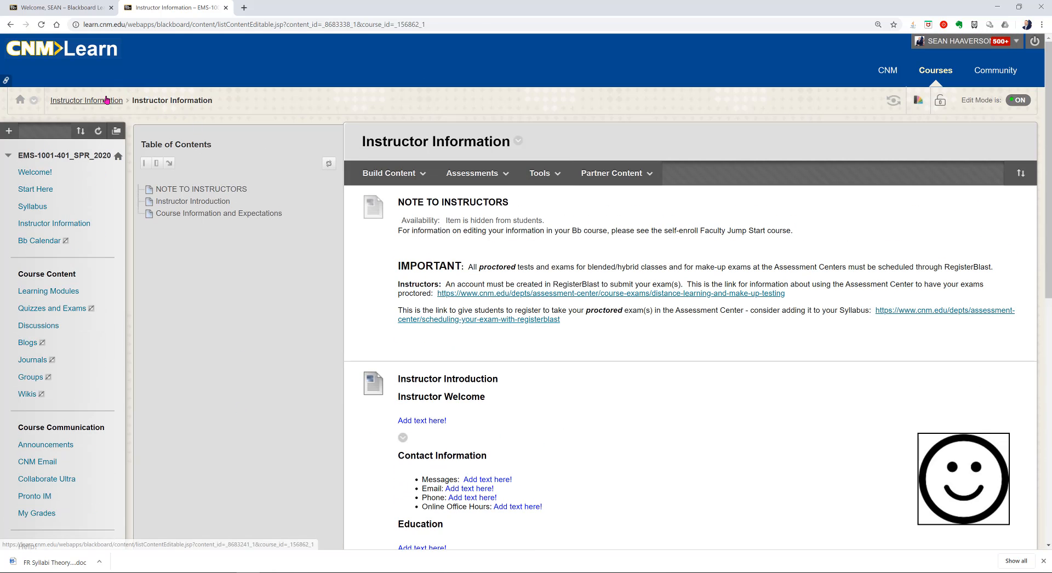
Step: Go up to the parent Instructor Information content area via the breadcrumb
click(104, 99)
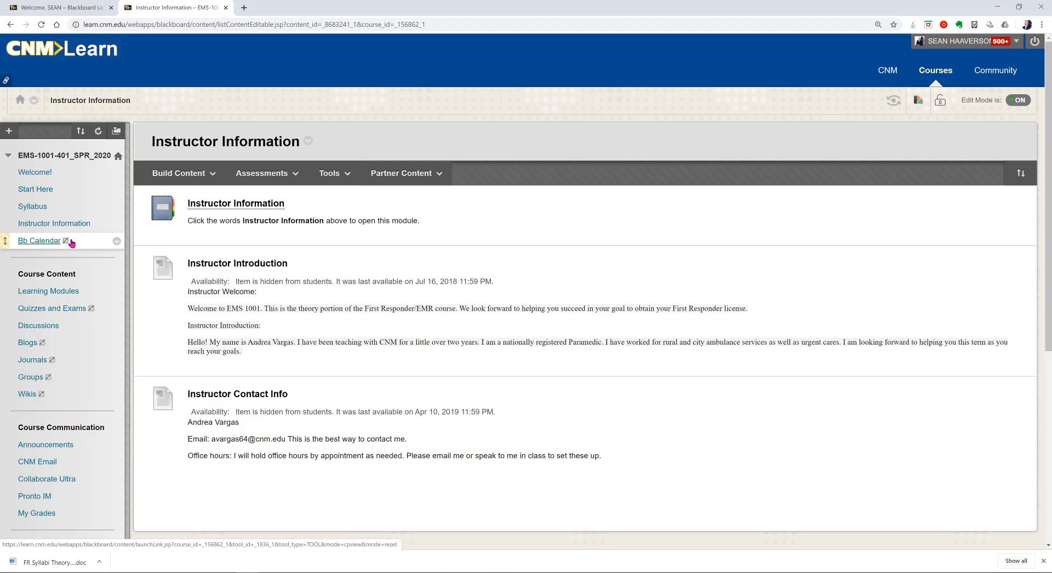
Step: Make the Bb Calendar link visible to students and open the January 2020 course calendar
click(117, 242)
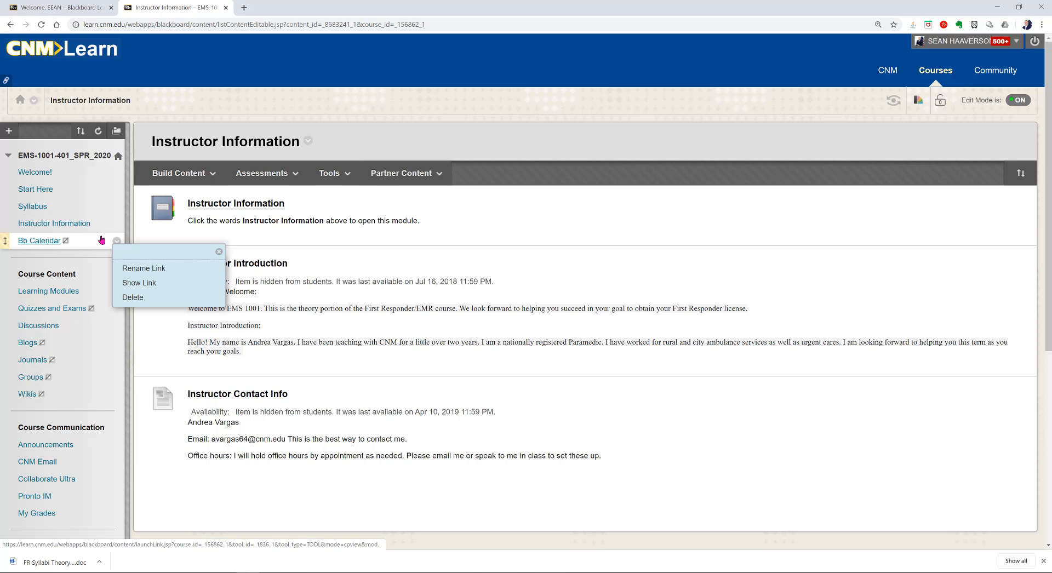
click(202, 288)
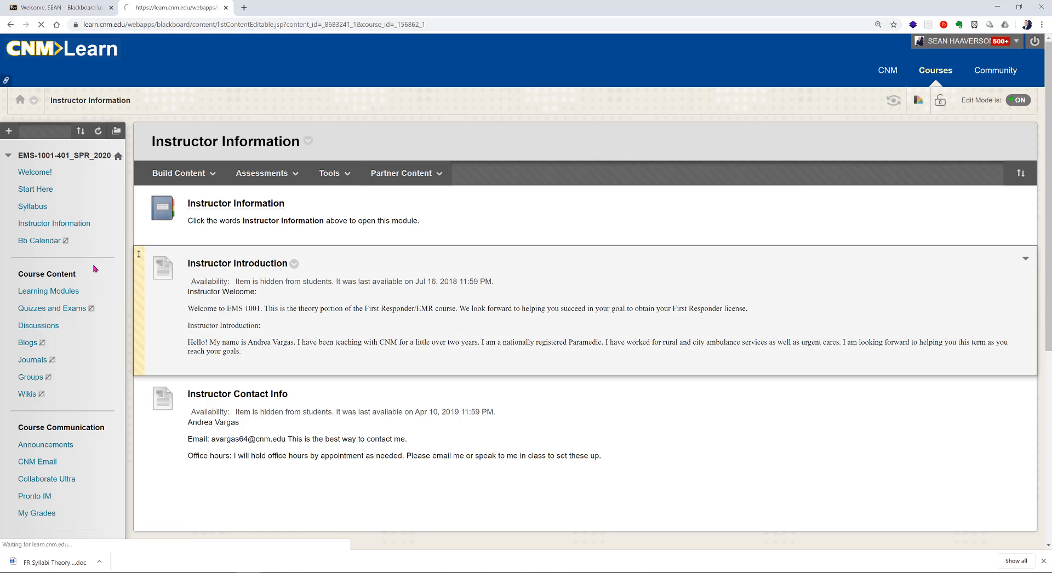
click(52, 244)
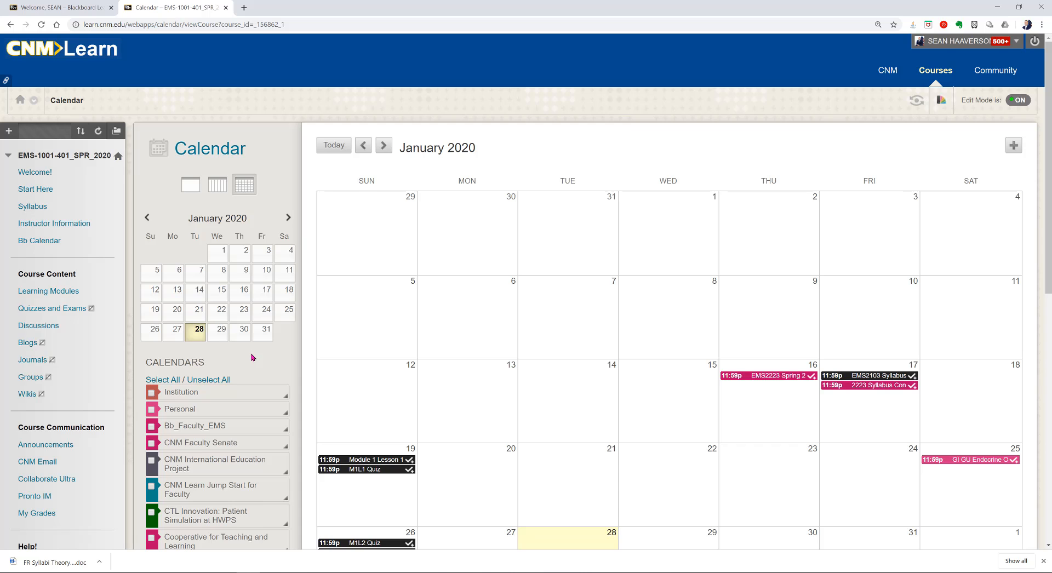
scroll(253, 359, down, 3)
scroll(224, 372, down, 1)
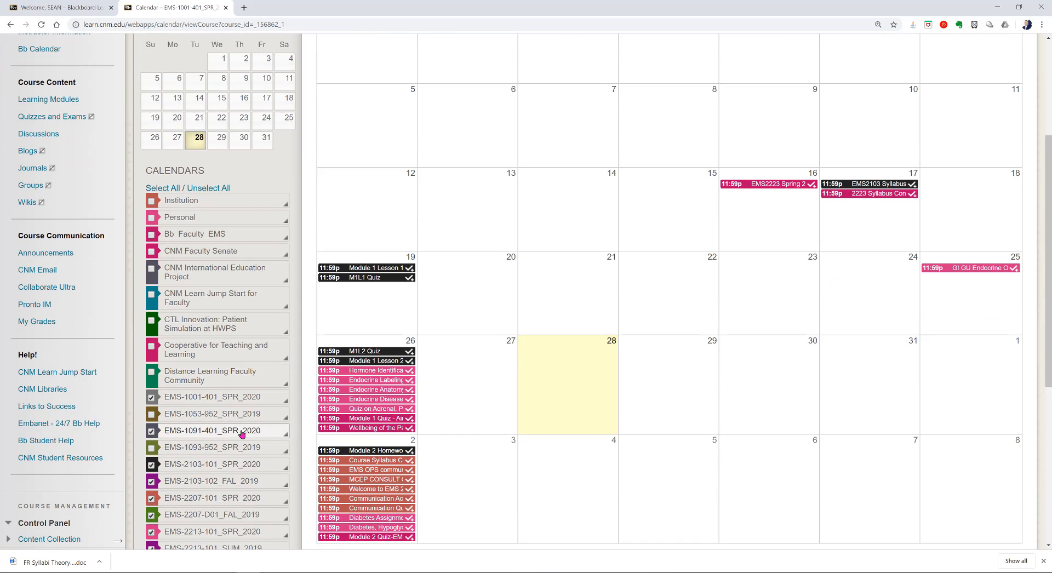
scroll(245, 433, down, 1)
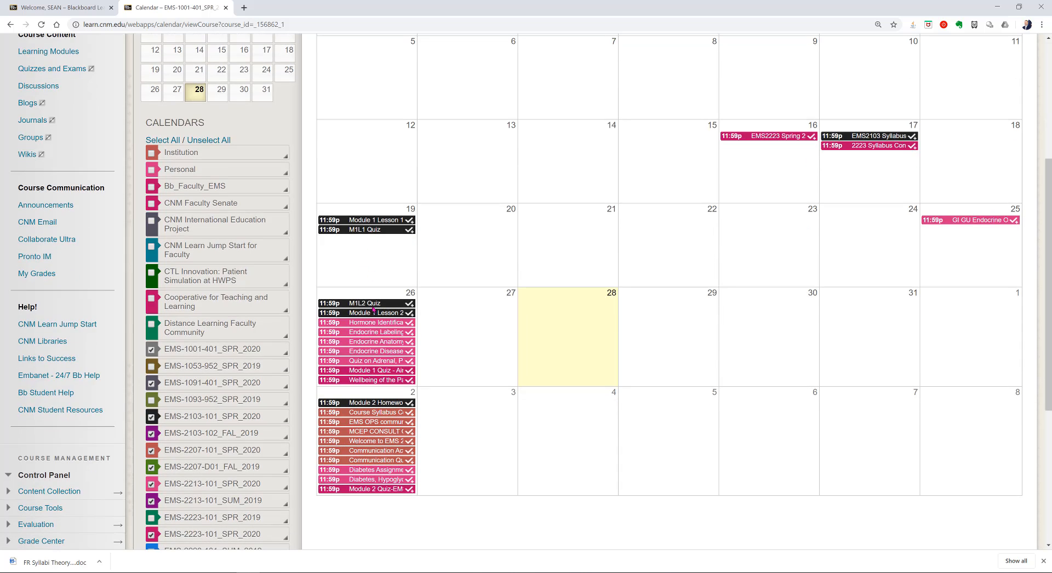
scroll(191, 489, down, 1)
scroll(192, 489, down, 1)
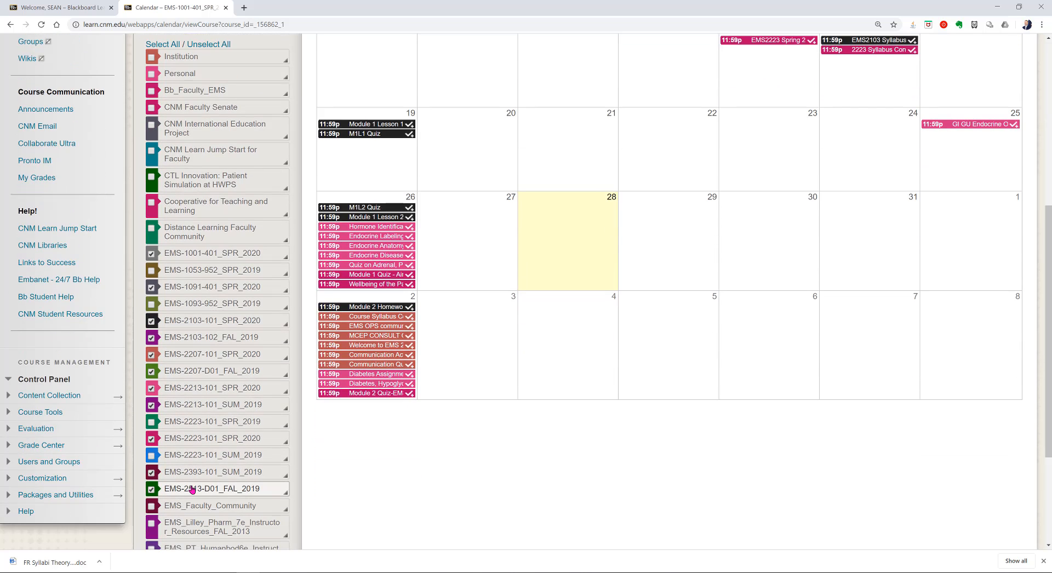
scroll(192, 489, down, 3)
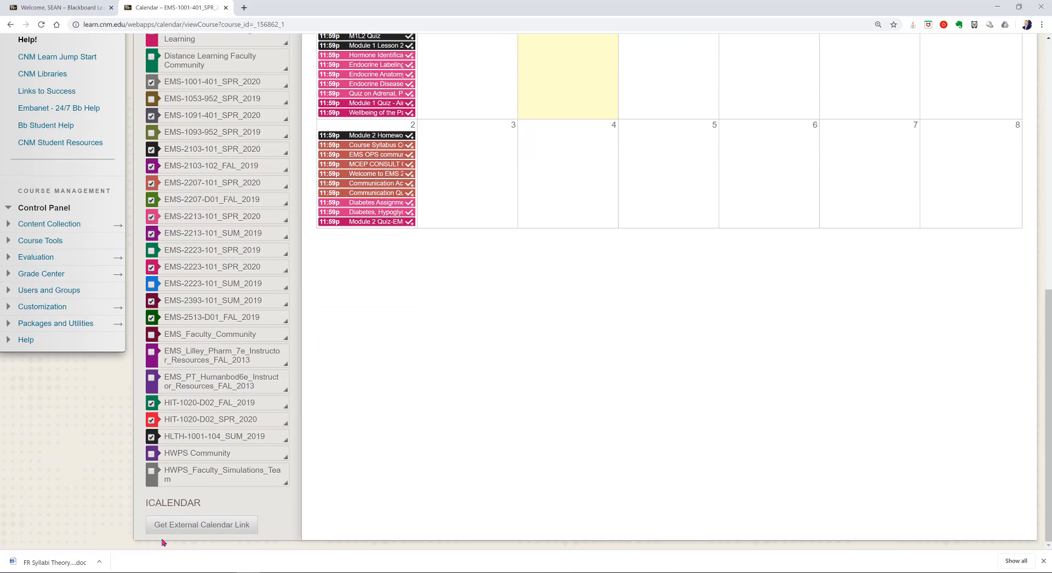
click(222, 527)
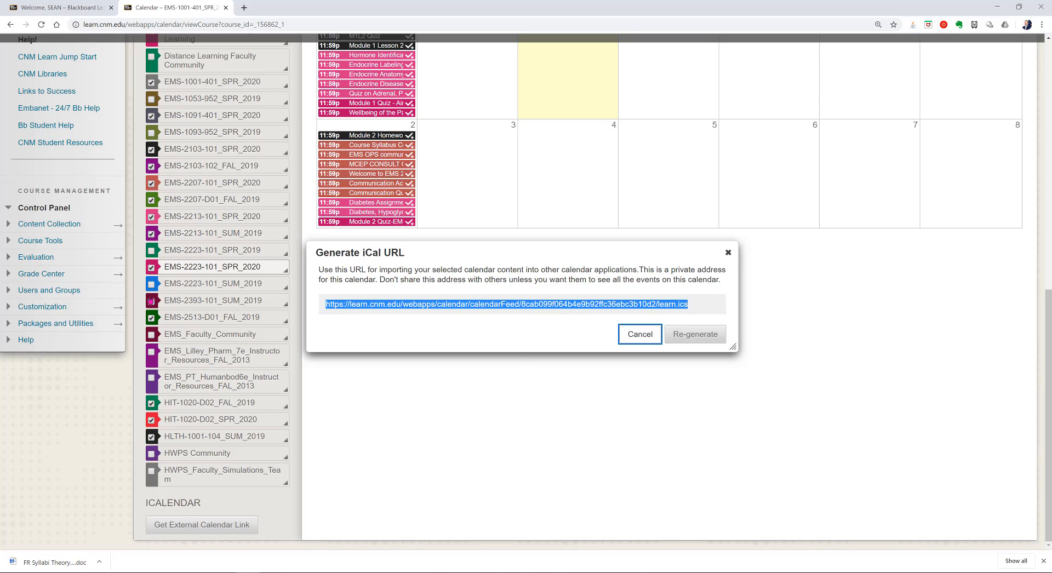
click(728, 252)
scroll(522, 444, up, 3)
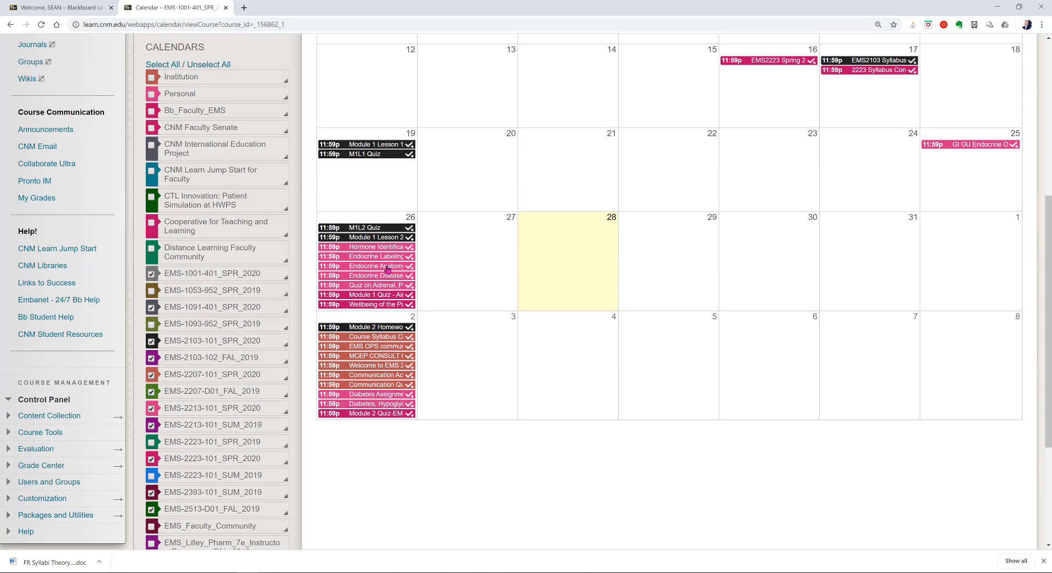
scroll(483, 476, up, 1)
scroll(484, 477, up, 1)
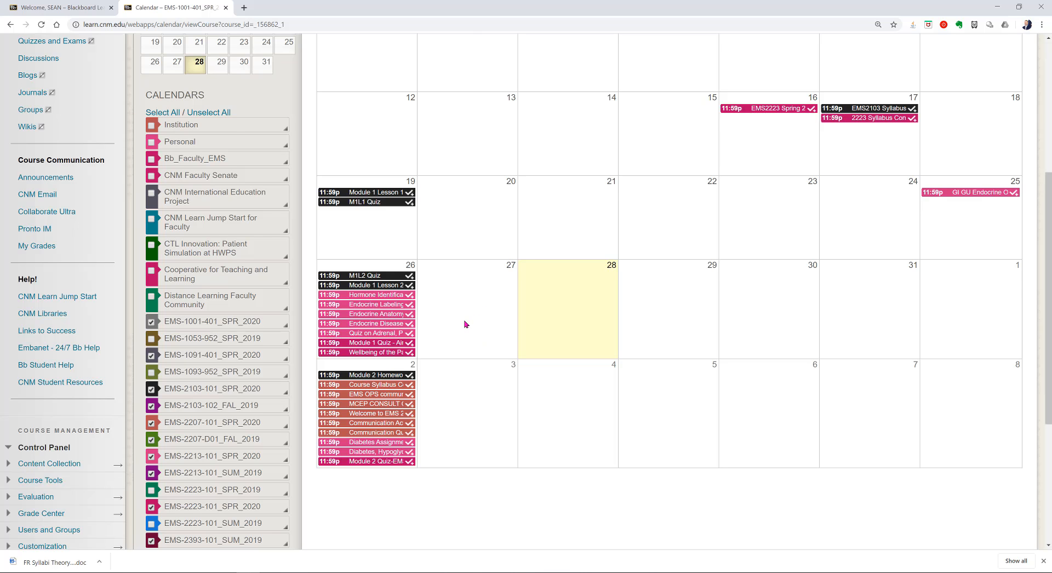
scroll(467, 323, up, 3)
scroll(488, 344, up, 1)
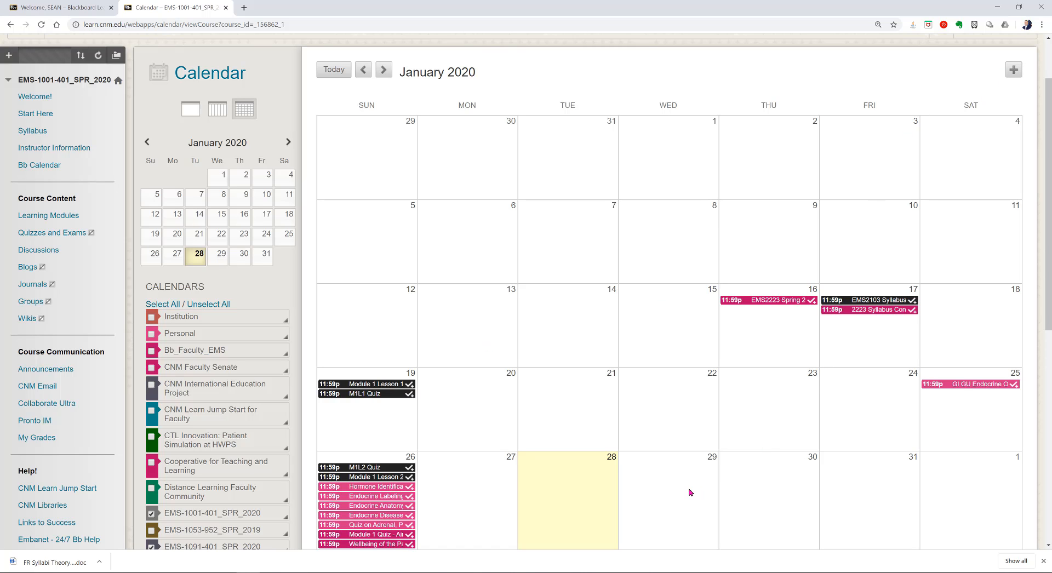
Step: Create an 'In Class Quiz' event on the EMS-1001-401_SPR_2020 calendar with description TEST
click(1011, 68)
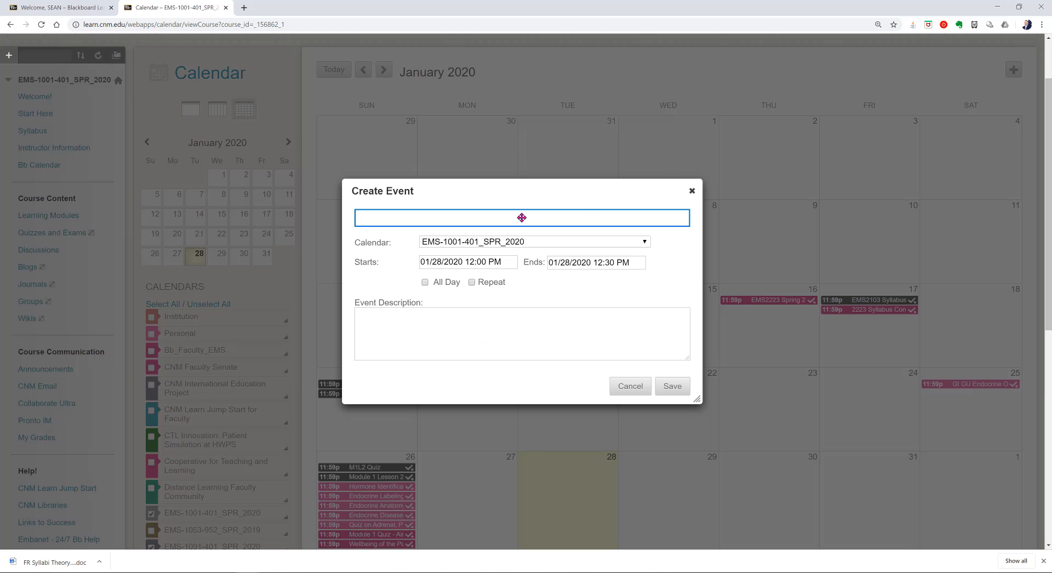
text(In Class Quiz)
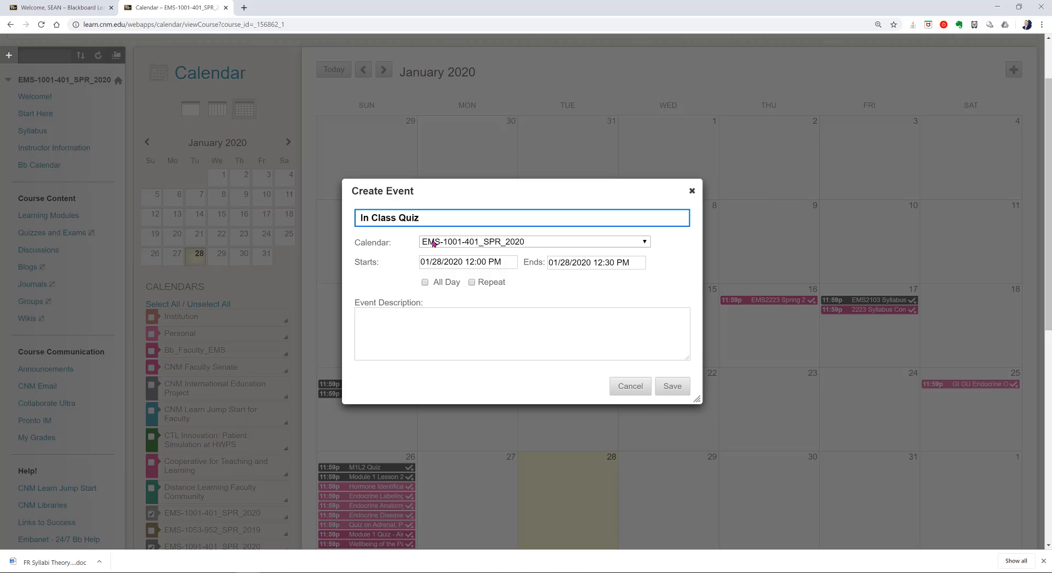
click(433, 243)
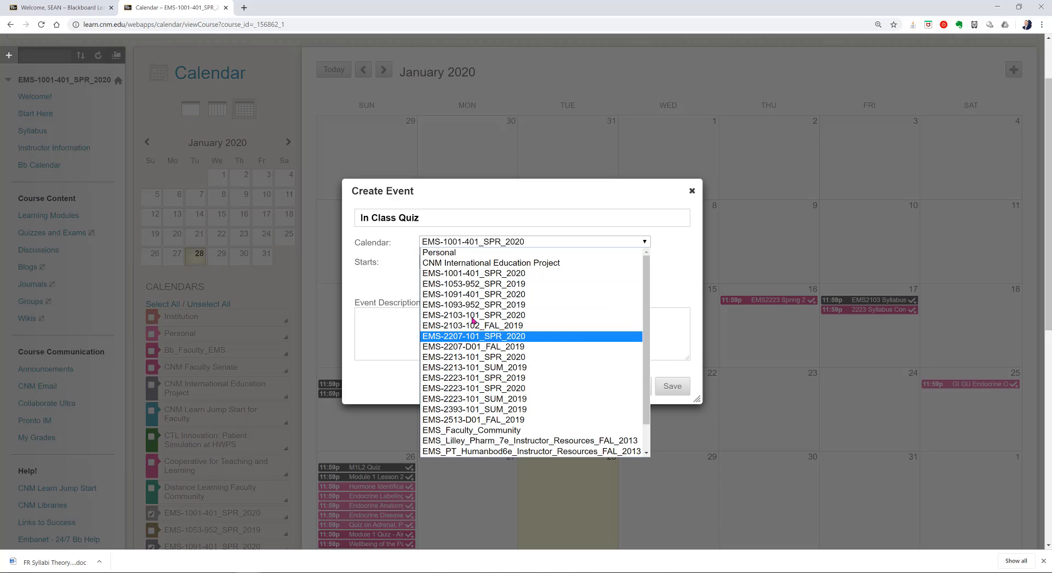
click(416, 287)
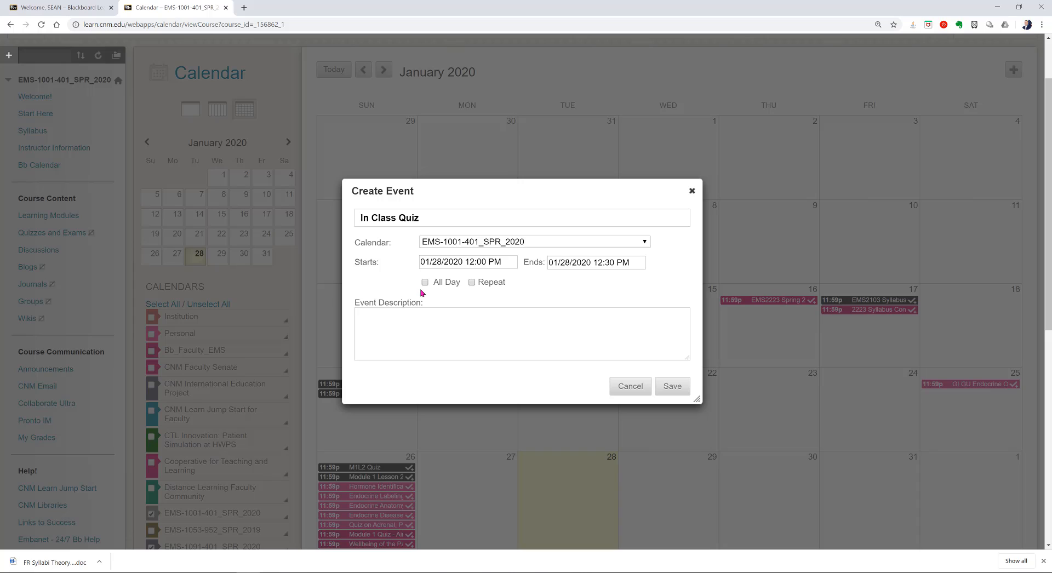
click(408, 340)
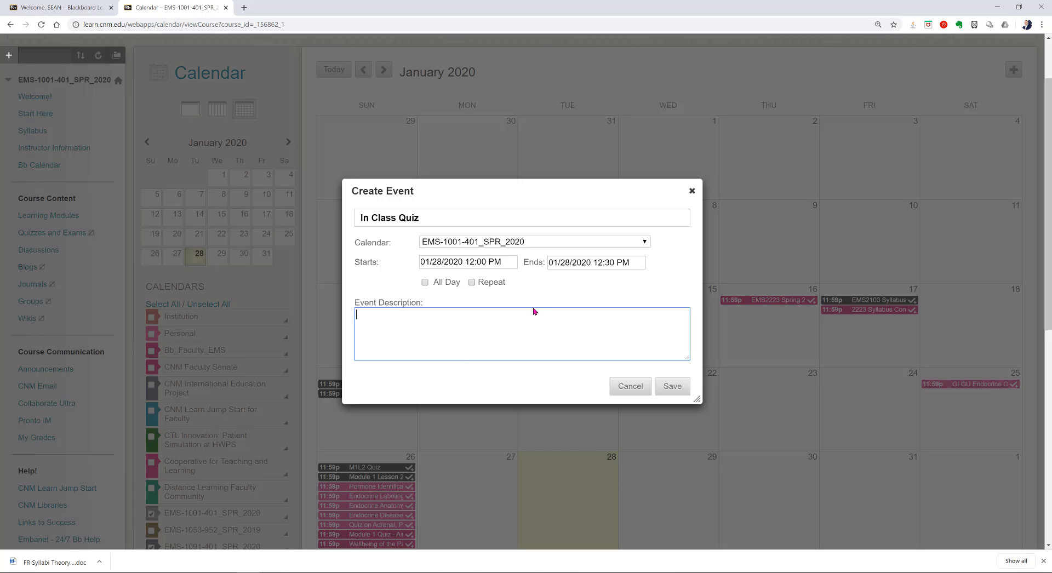
text(TEST)
click(673, 384)
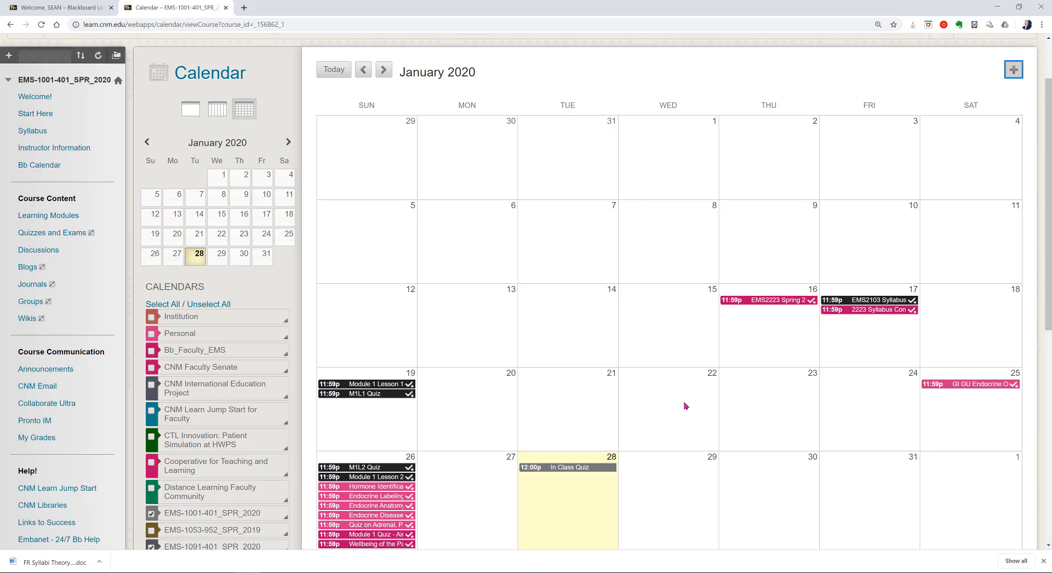
Step: Delete the In Class Quiz event from January 28 on the course calendar
click(583, 470)
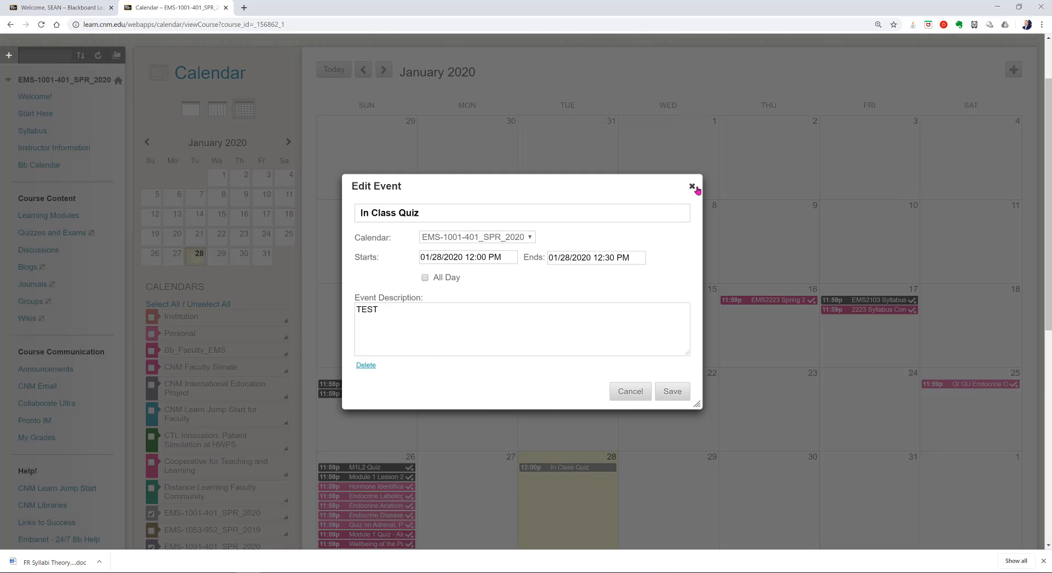
click(692, 187)
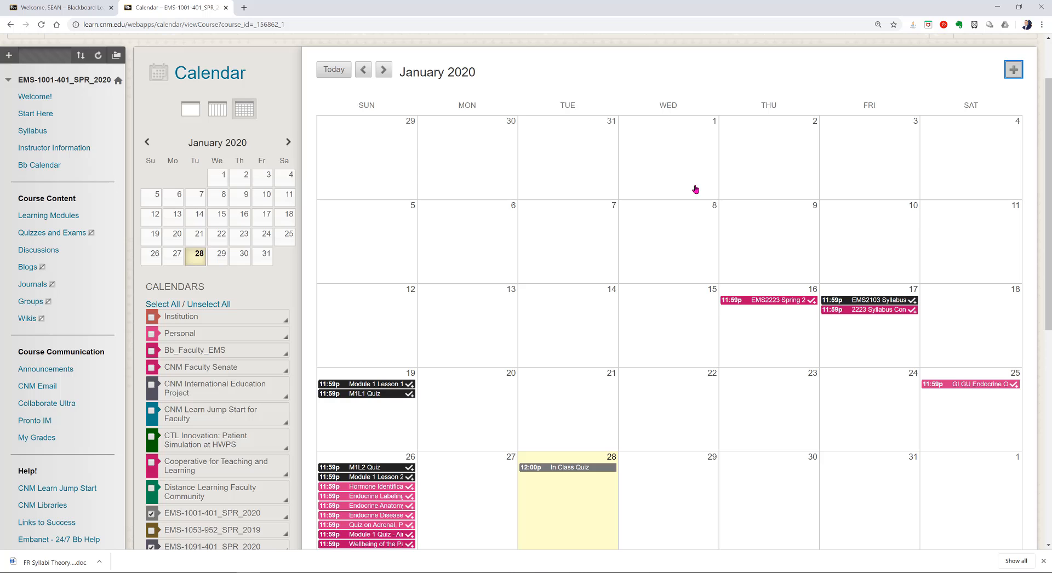
click(582, 471)
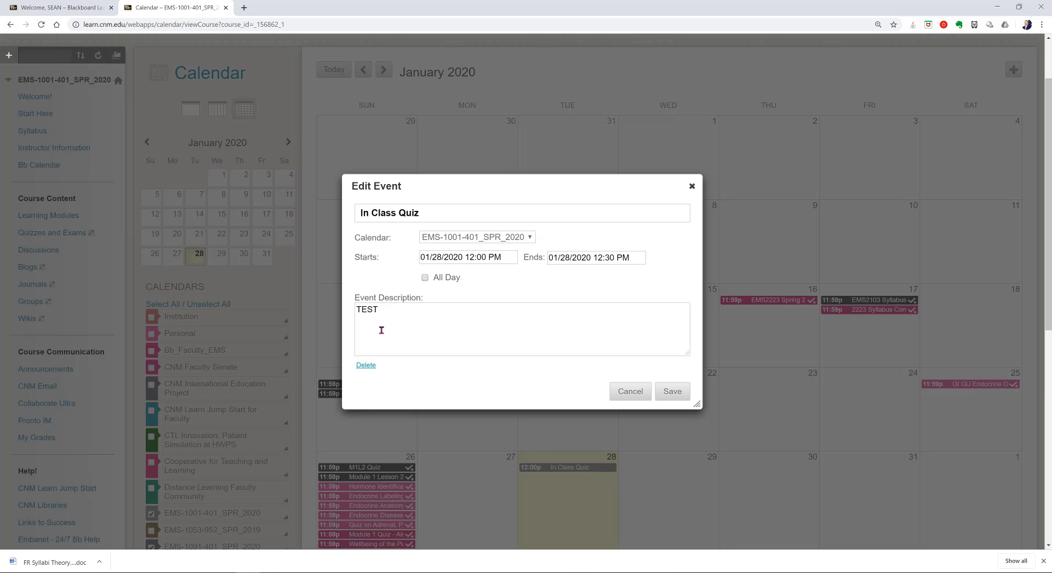
click(367, 365)
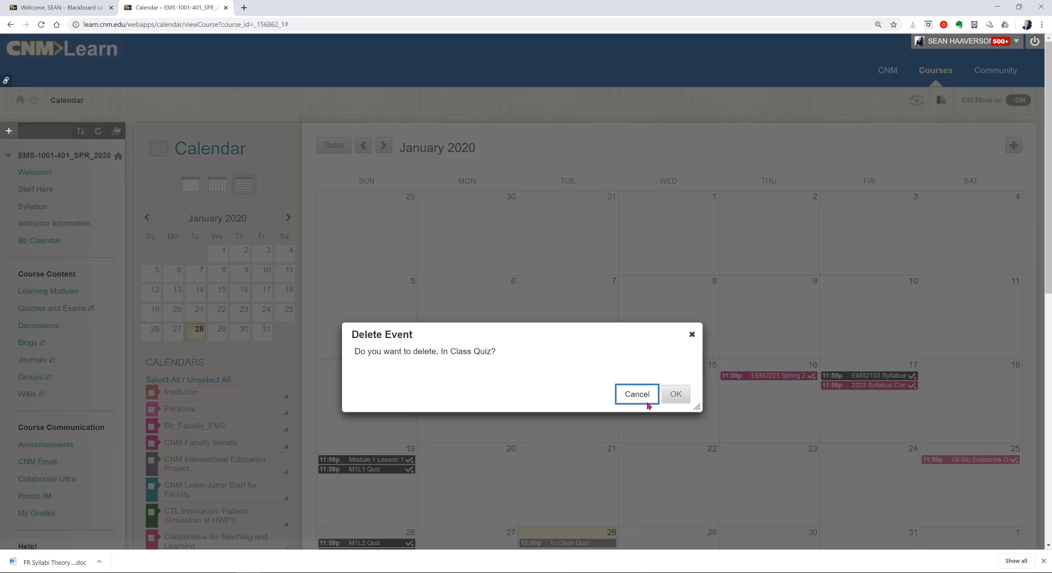
click(687, 404)
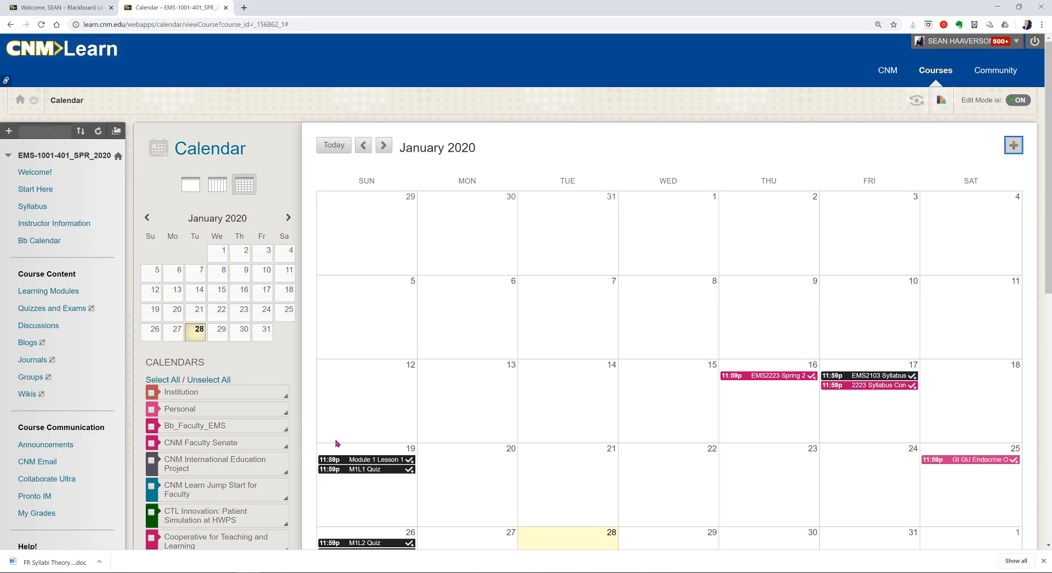
scroll(337, 443, down, 1)
scroll(337, 443, up, 1)
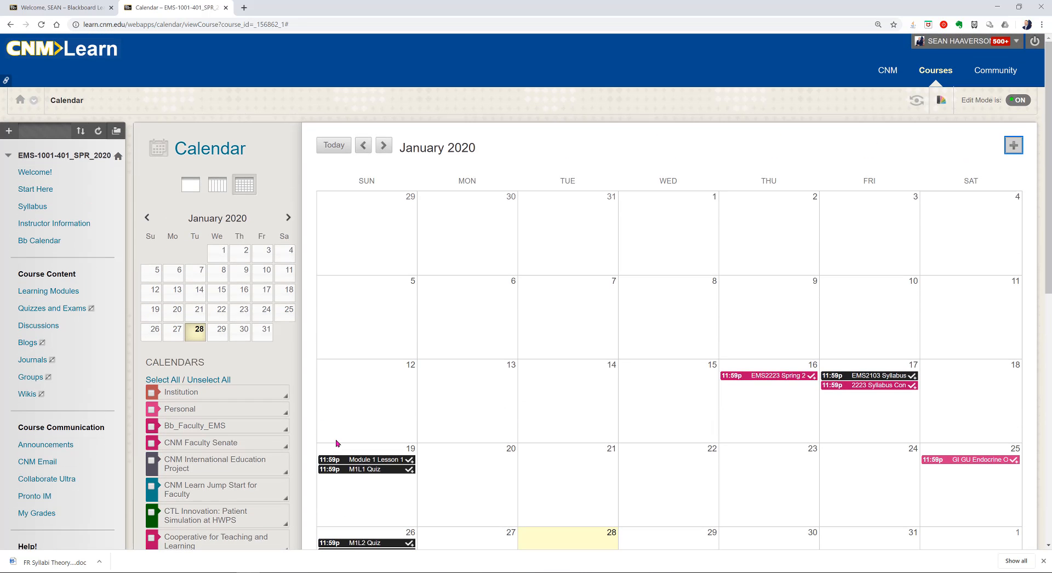
Step: Open Learning Modules and view the Powerpoint Lecture Notes folder's options without changing anything
click(63, 295)
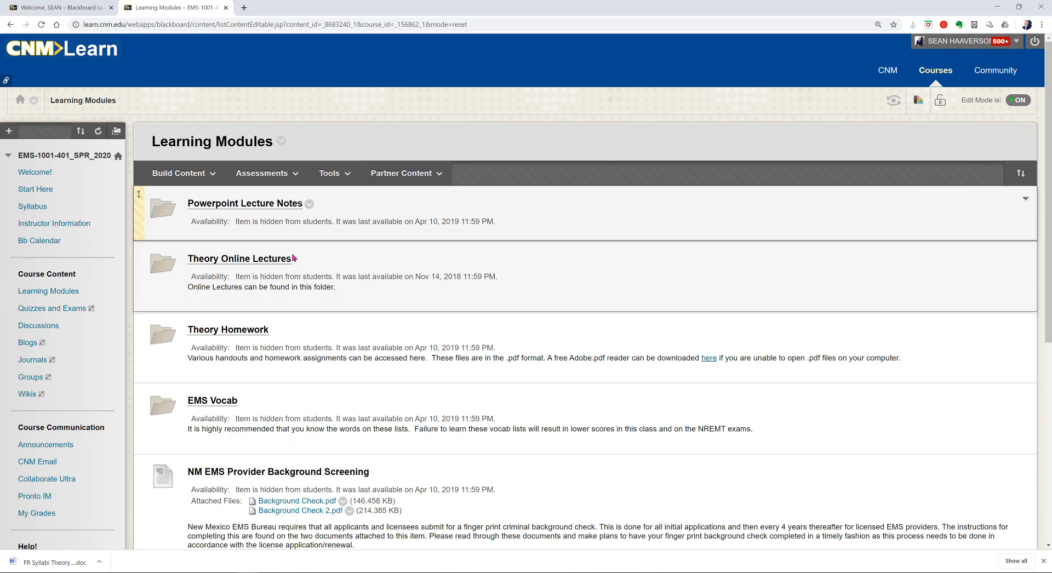
scroll(303, 411, down, 5)
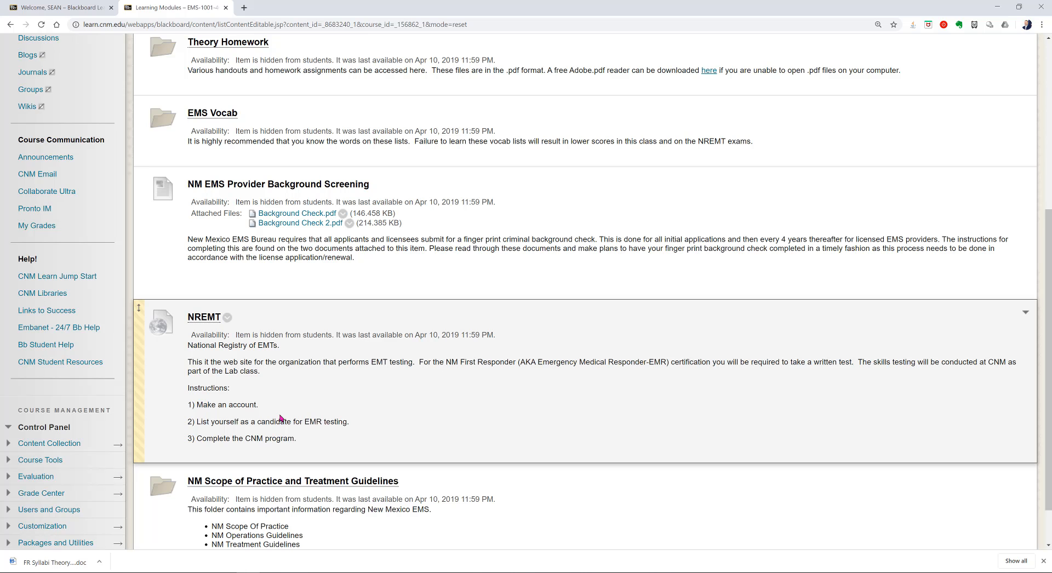
scroll(281, 420, up, 5)
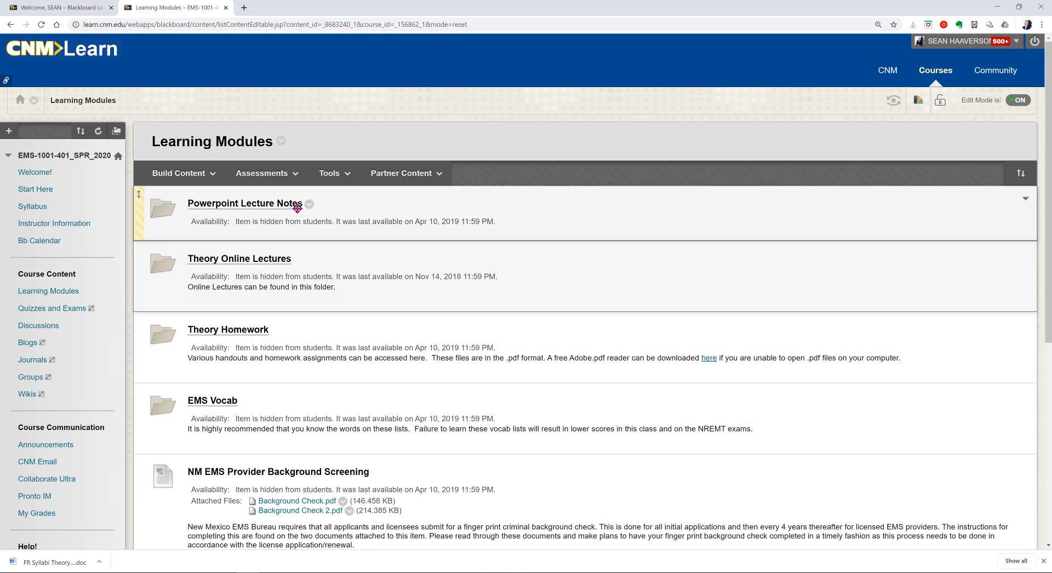
click(308, 203)
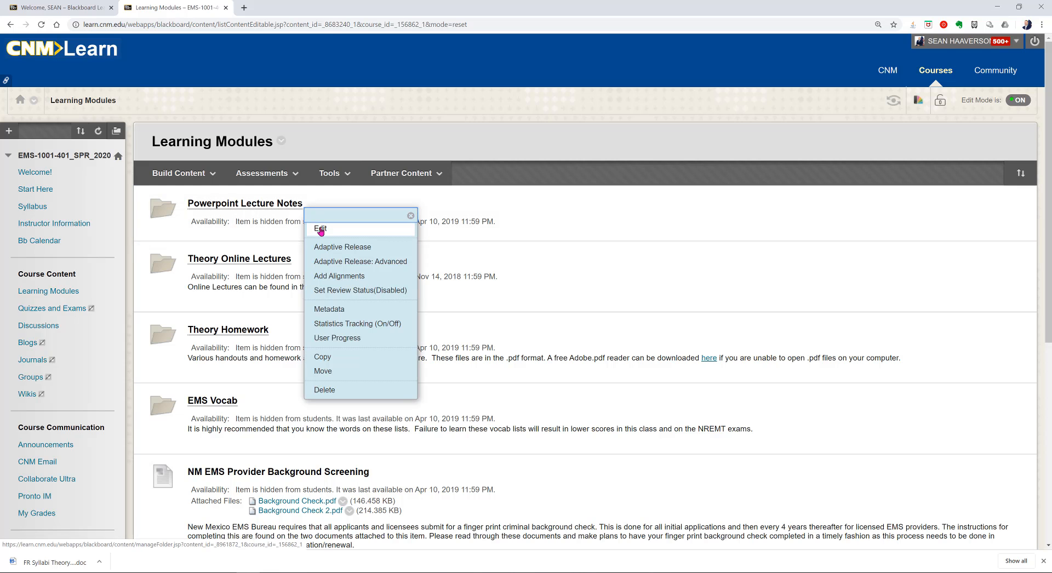
click(493, 132)
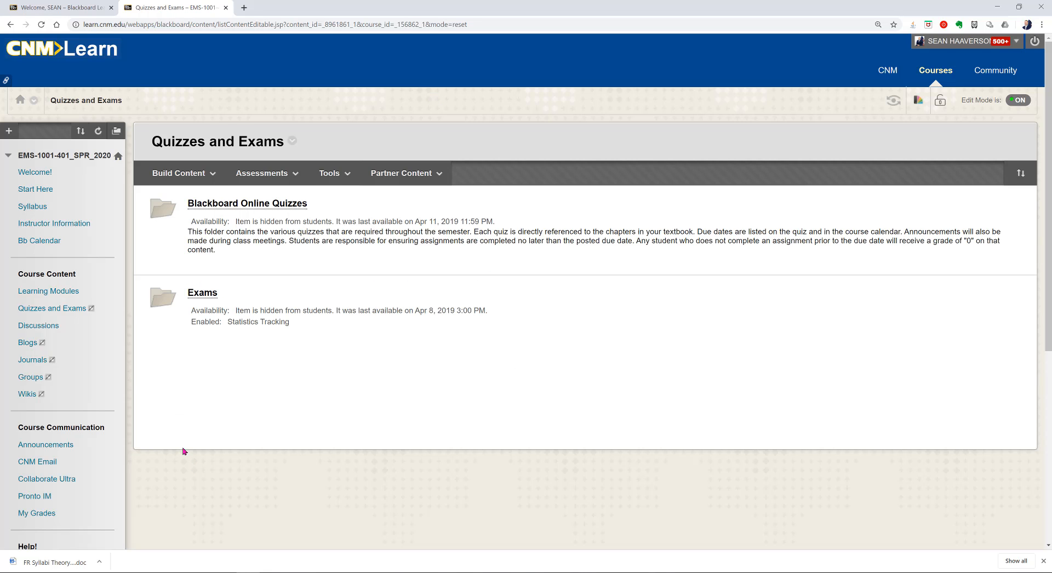
Step: Hide the Discussions link, then delete the Discussions menu item and its content area
click(48, 330)
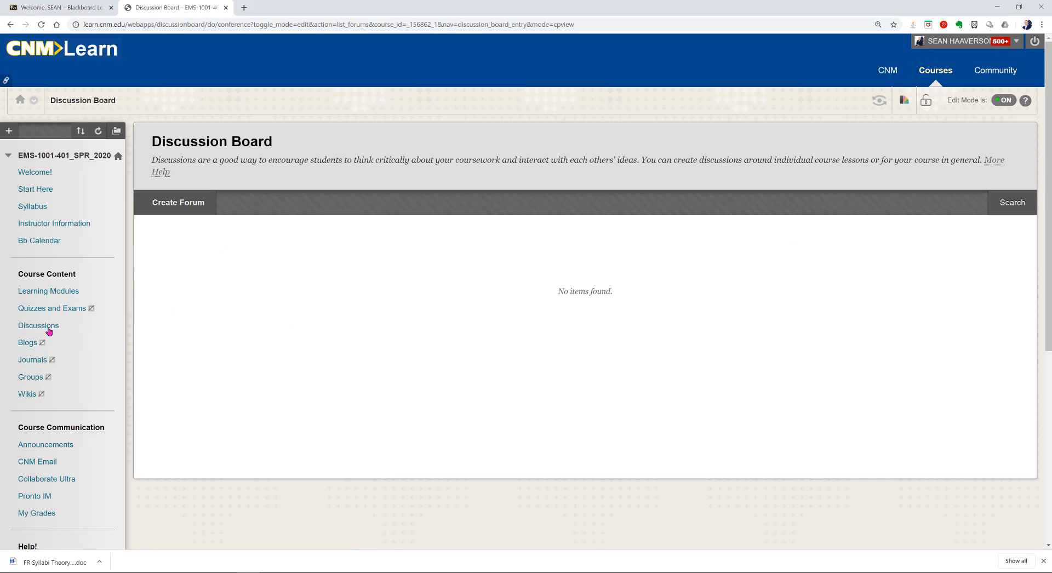
click(117, 326)
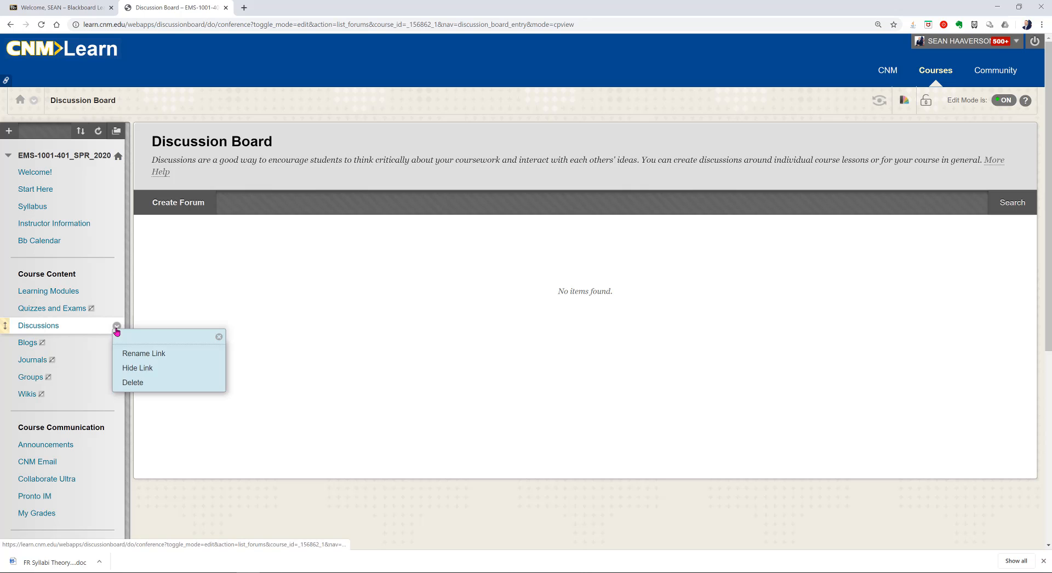
click(124, 368)
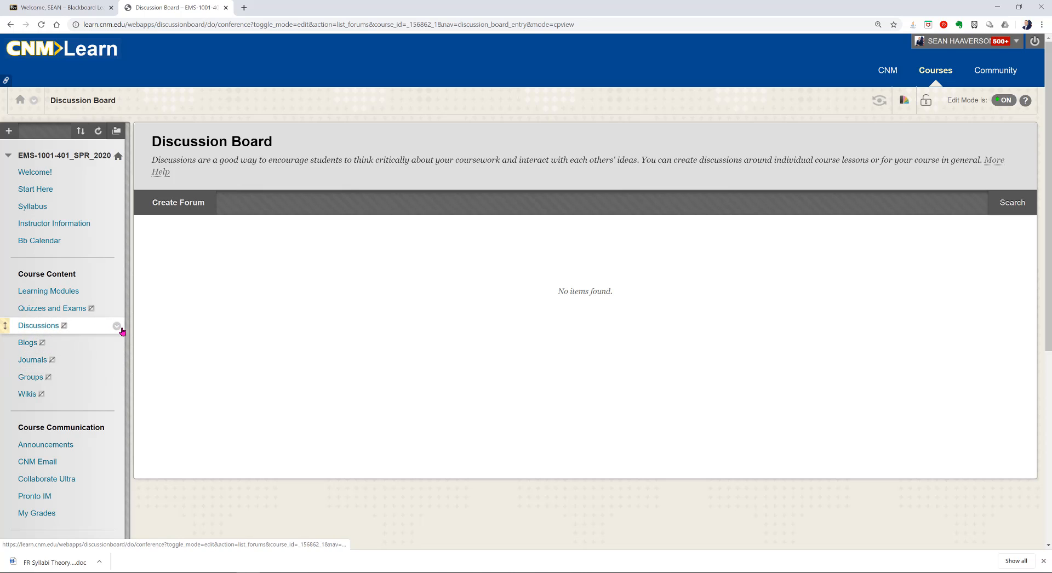
click(121, 330)
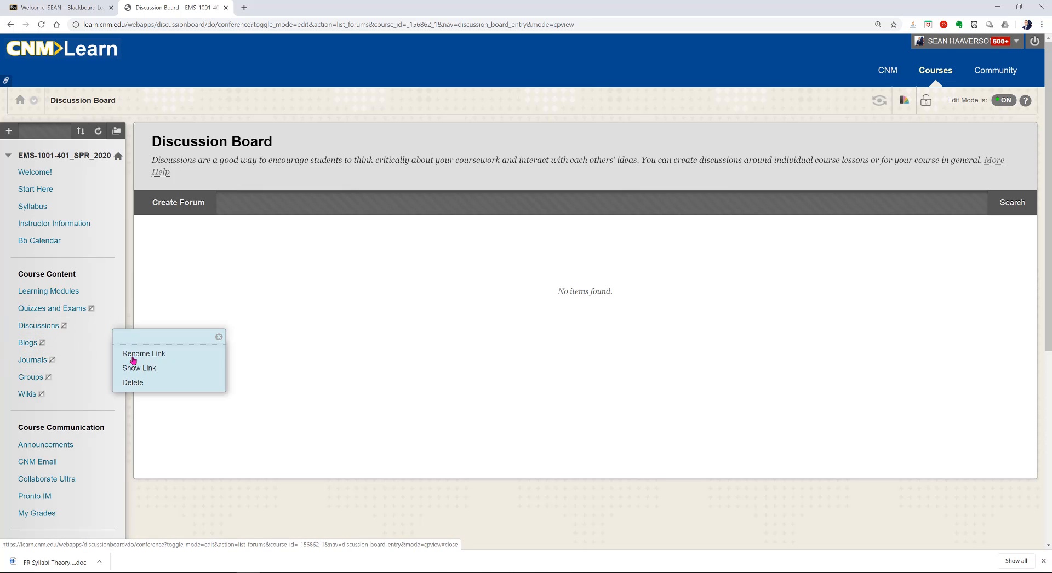
click(133, 384)
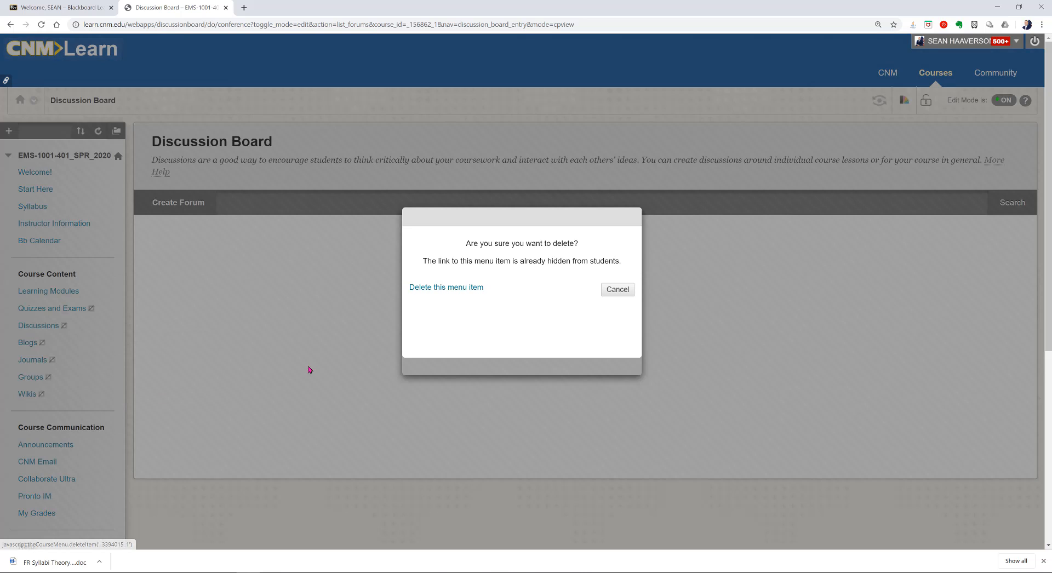
click(463, 289)
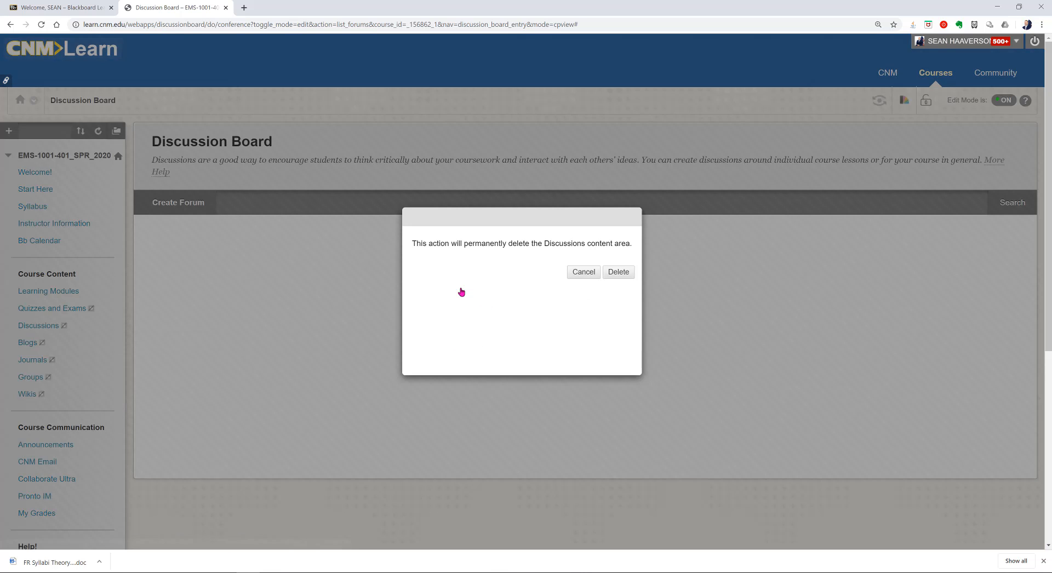
click(614, 272)
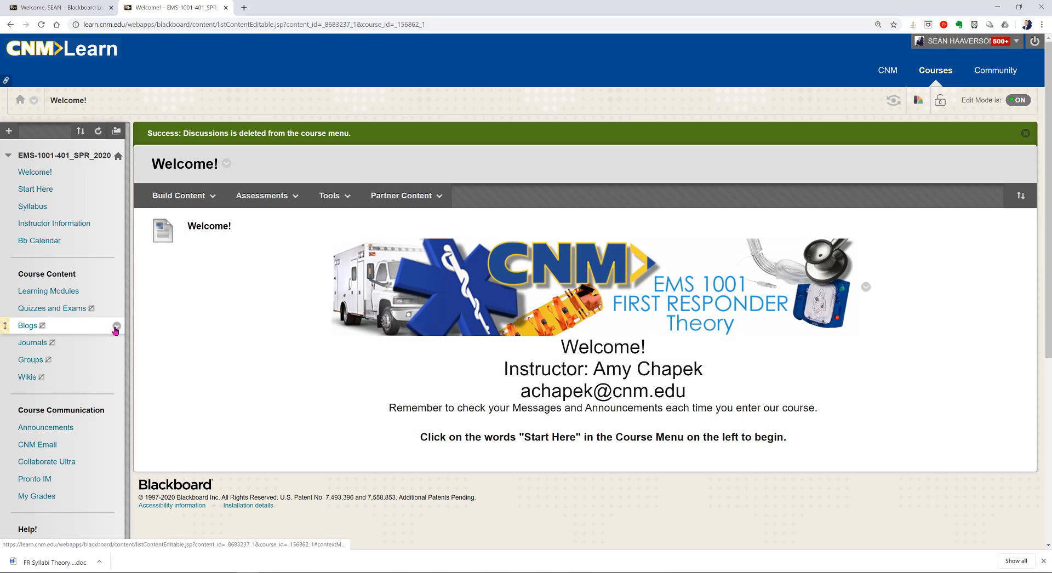
Step: Delete the Blogs menu item and its content area from the course menu
click(116, 327)
click(134, 382)
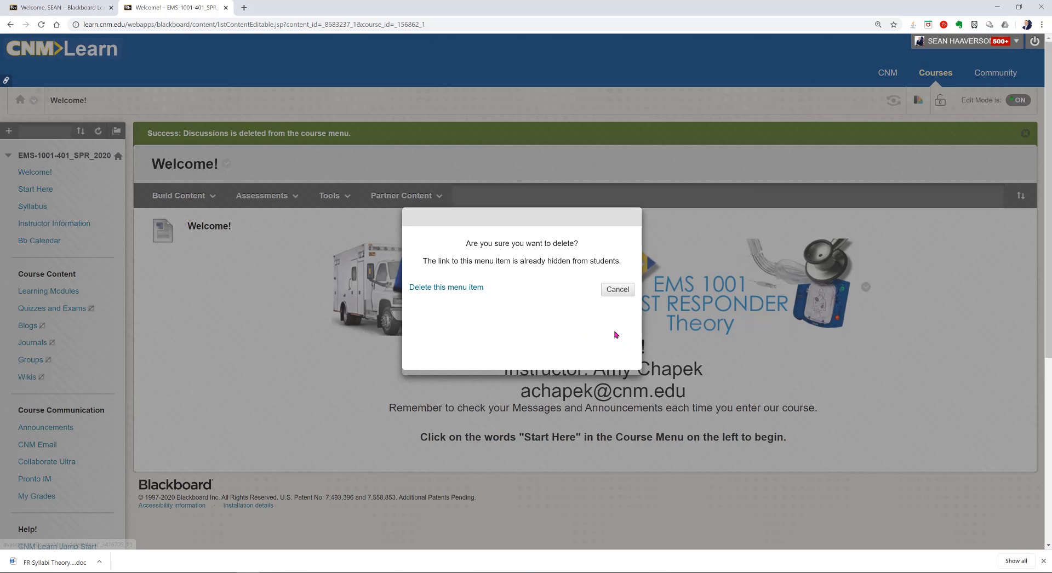
click(451, 290)
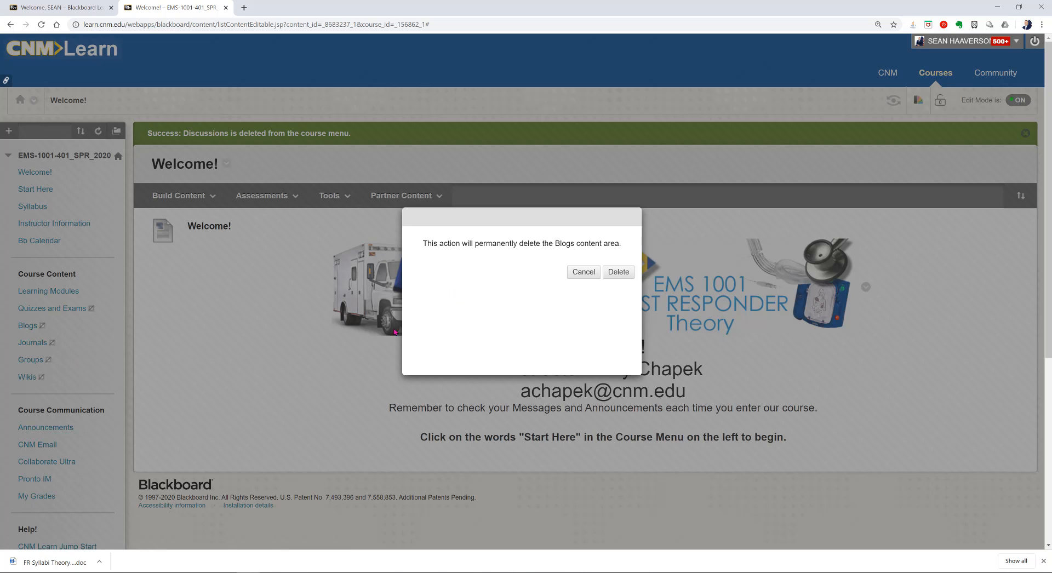
click(618, 273)
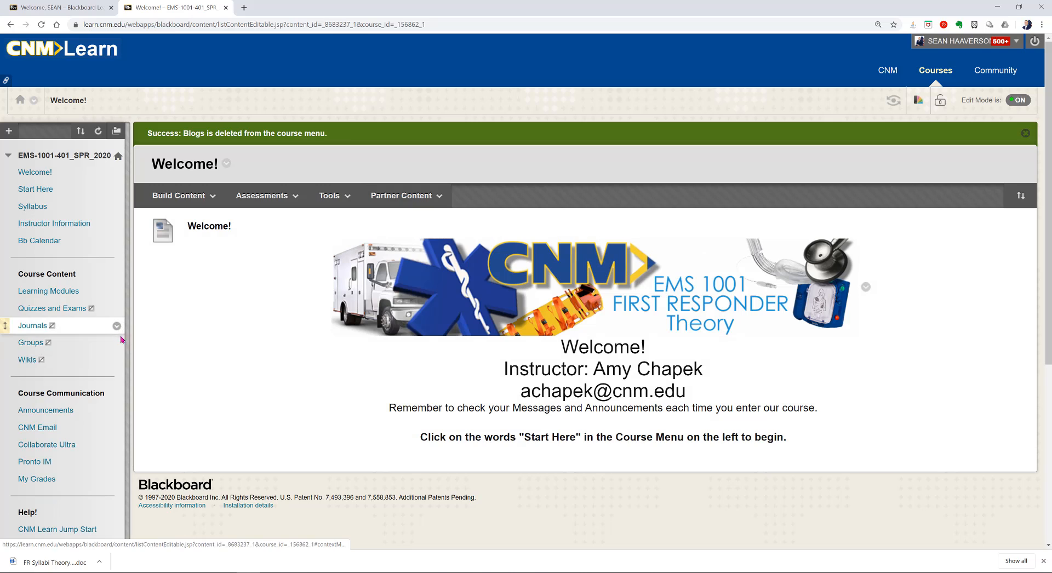
Step: Delete the Journals menu item and its content area from the course menu
click(116, 327)
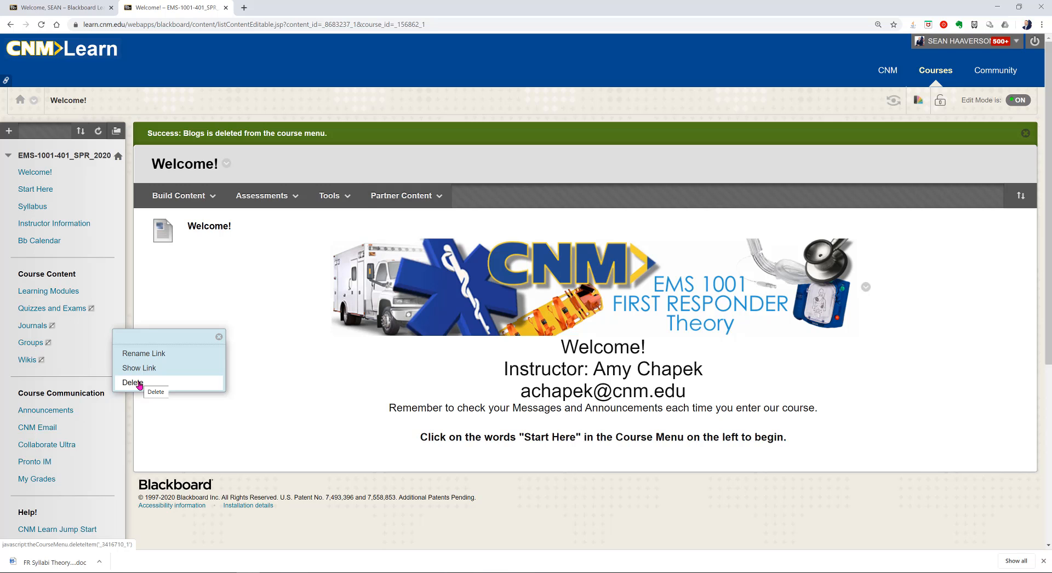
click(139, 384)
click(434, 288)
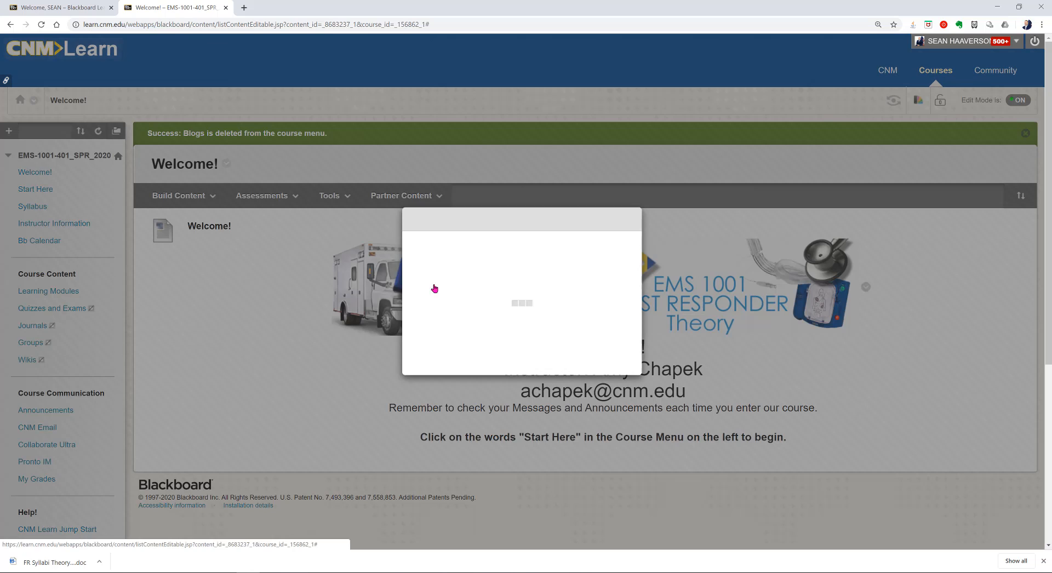
click(617, 271)
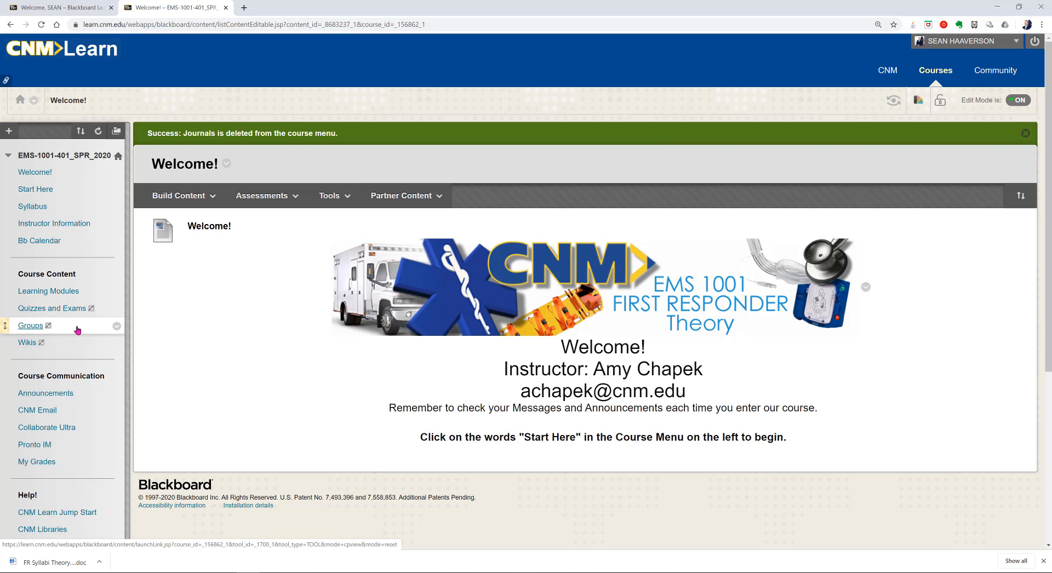
Step: Delete the Groups menu item and its content area from the course menu
click(116, 327)
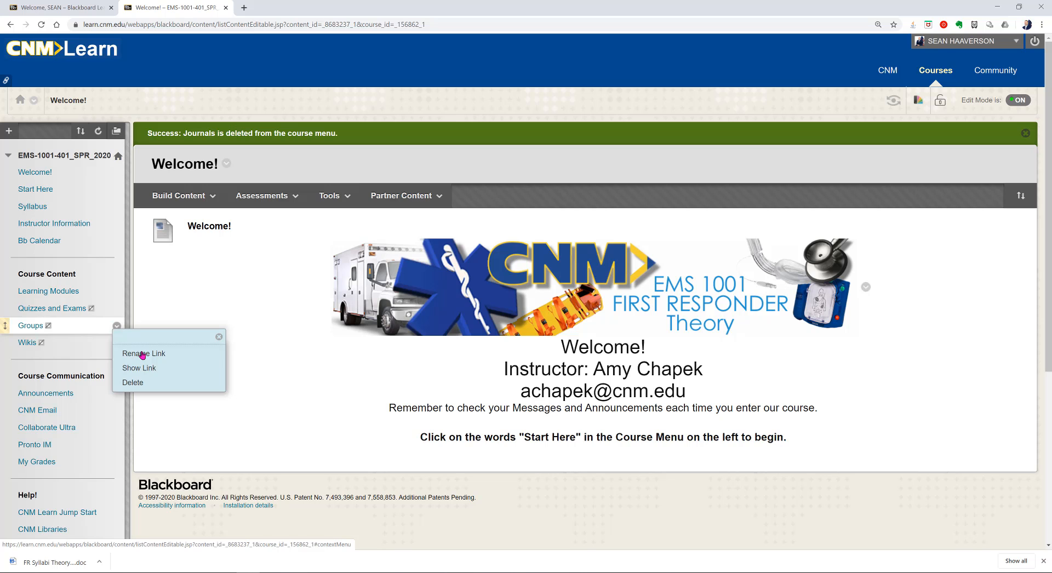
click(141, 382)
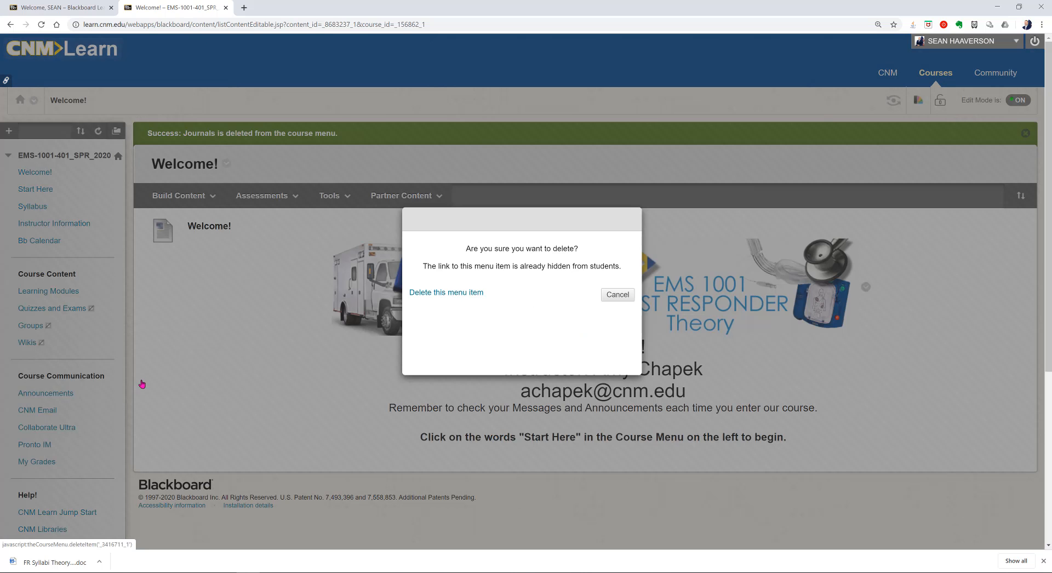
click(447, 288)
click(609, 274)
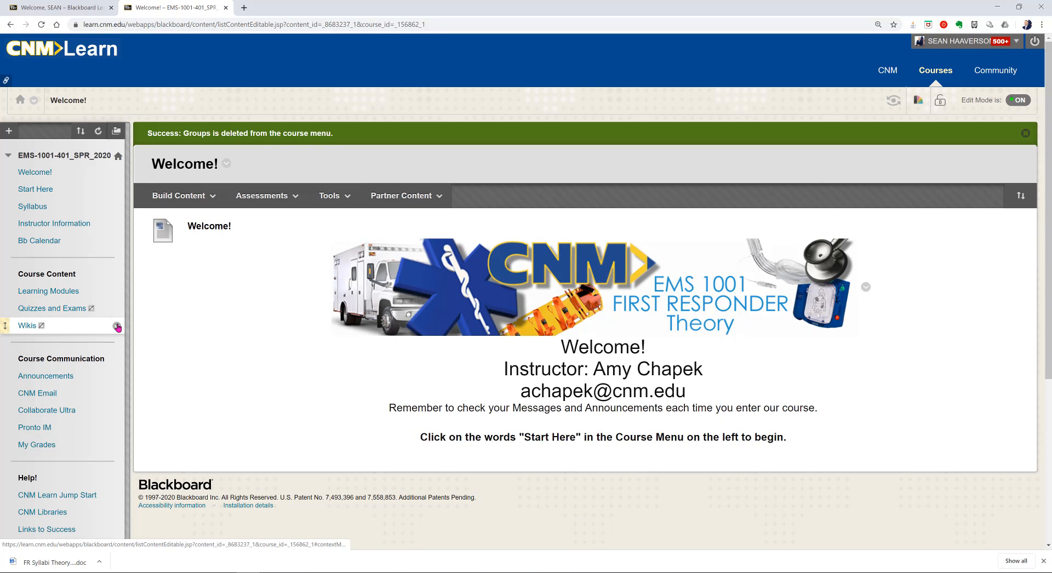
Step: Delete the Wikis menu item and its content area from the course menu
click(116, 328)
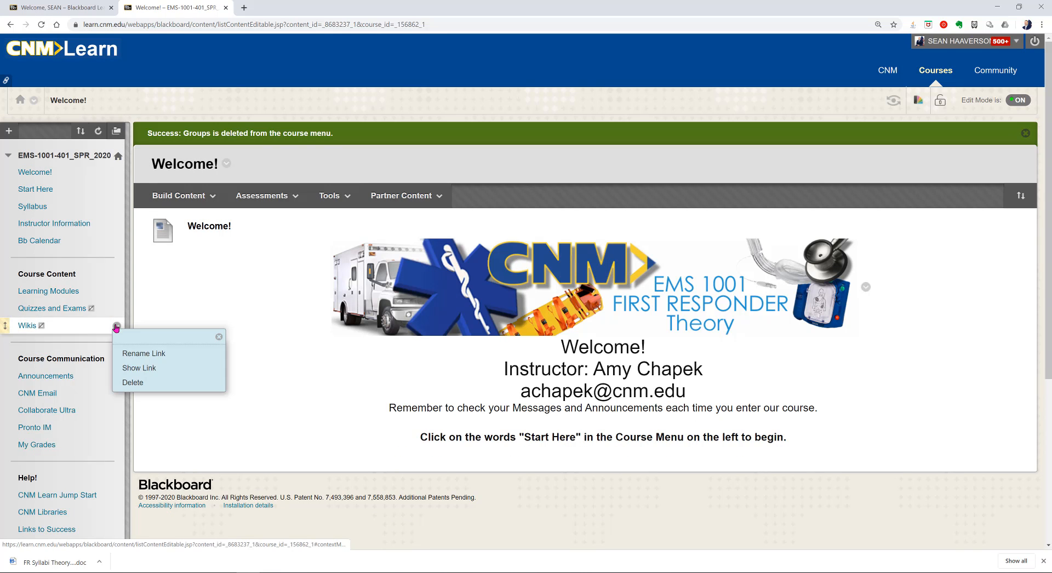
click(131, 384)
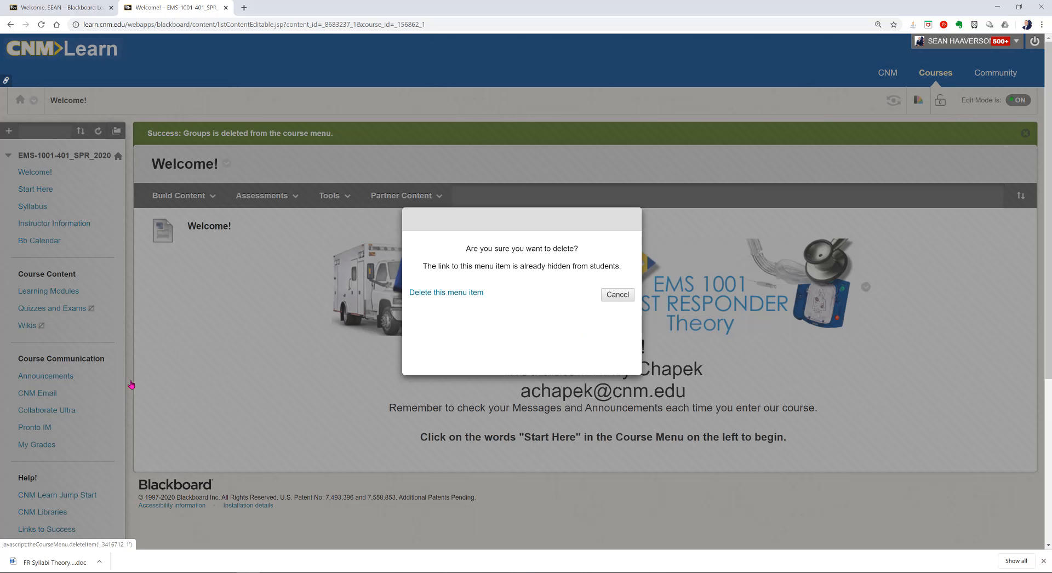
click(470, 288)
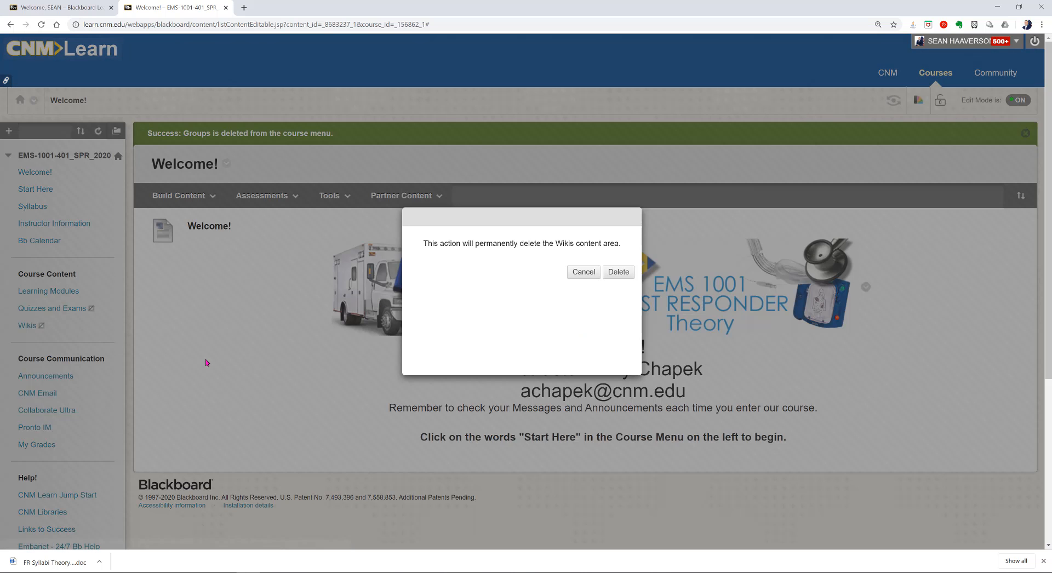
click(614, 273)
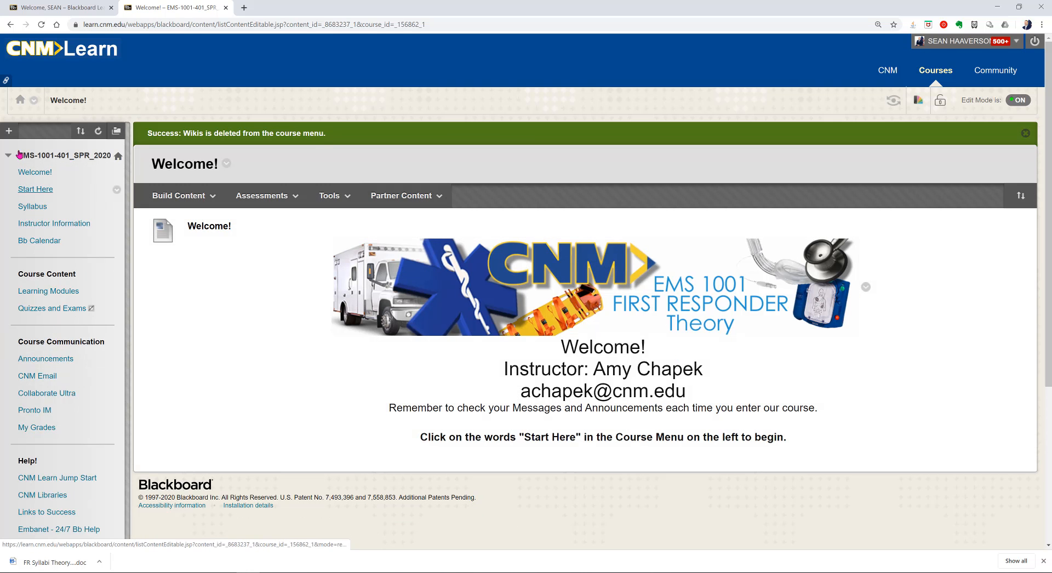
click(9, 131)
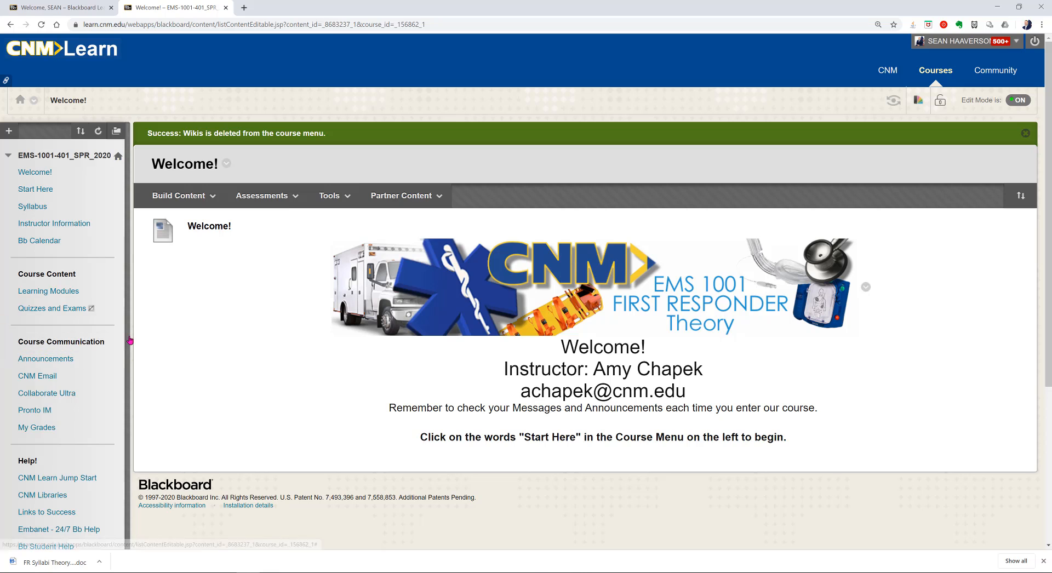
mouse_move(14, 328)
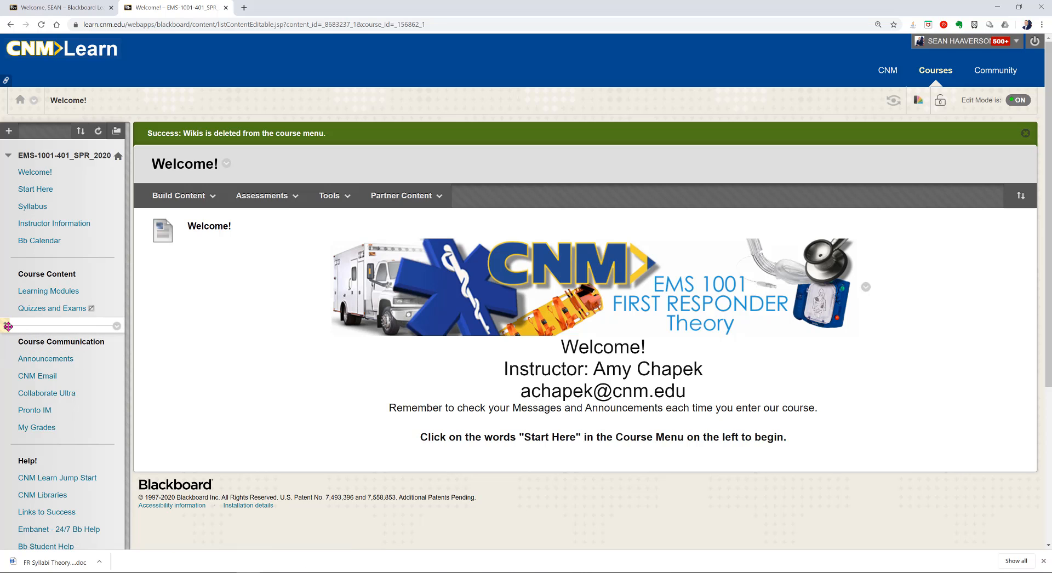
mouse_move(15, 330)
mouse_down()
mouse_move(11, 389)
mouse_move(11, 323)
mouse_up()
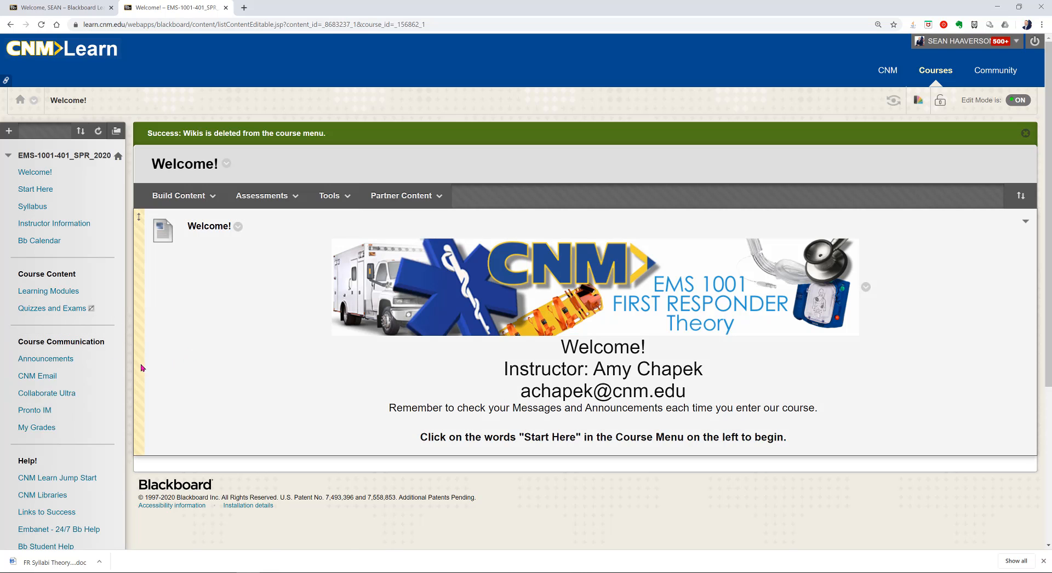
scroll(77, 389, down, 1)
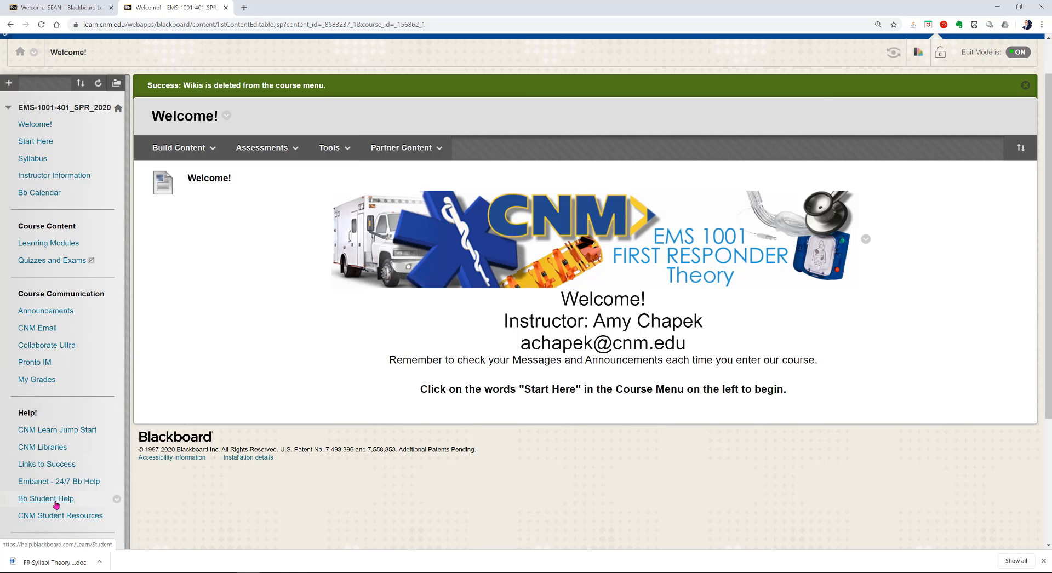
scroll(57, 504, down, 3)
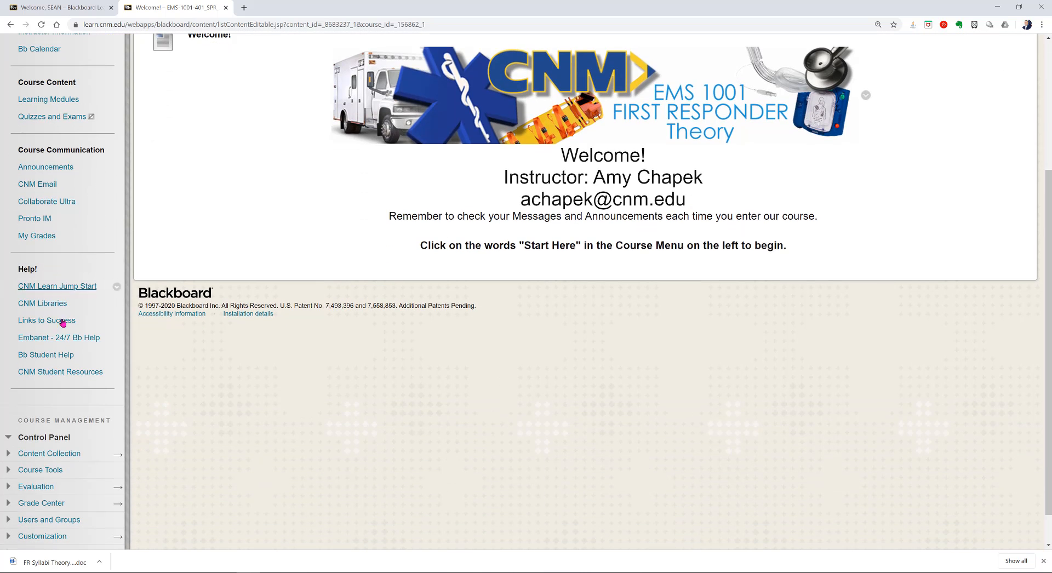